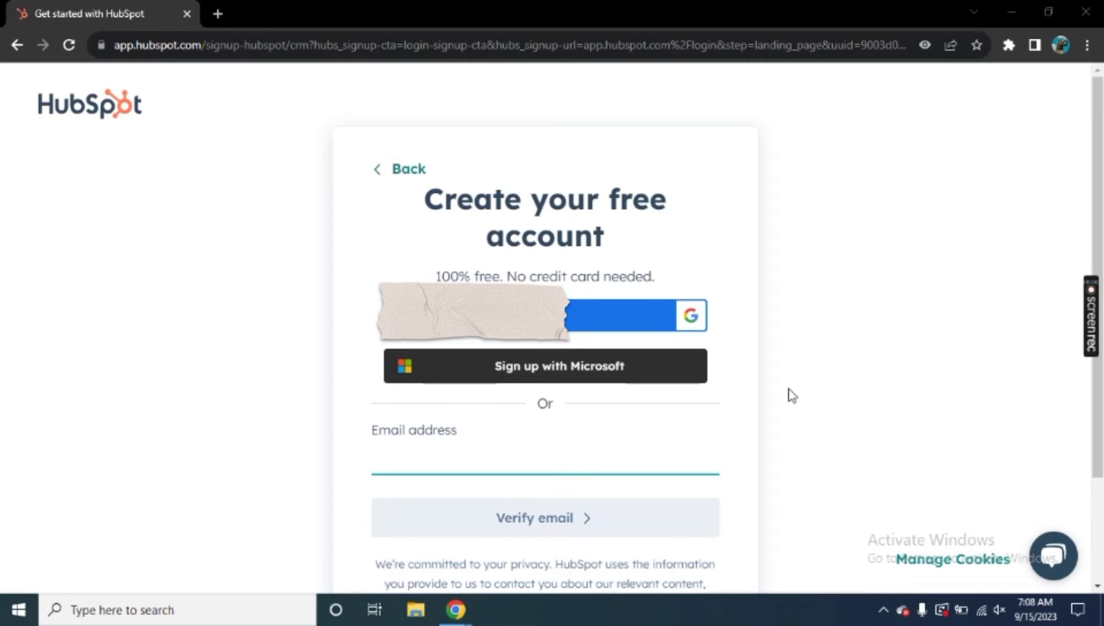
# Create the free HubSpot account through Google sign-up, choosing the Google account.
pyautogui.click(605, 450)
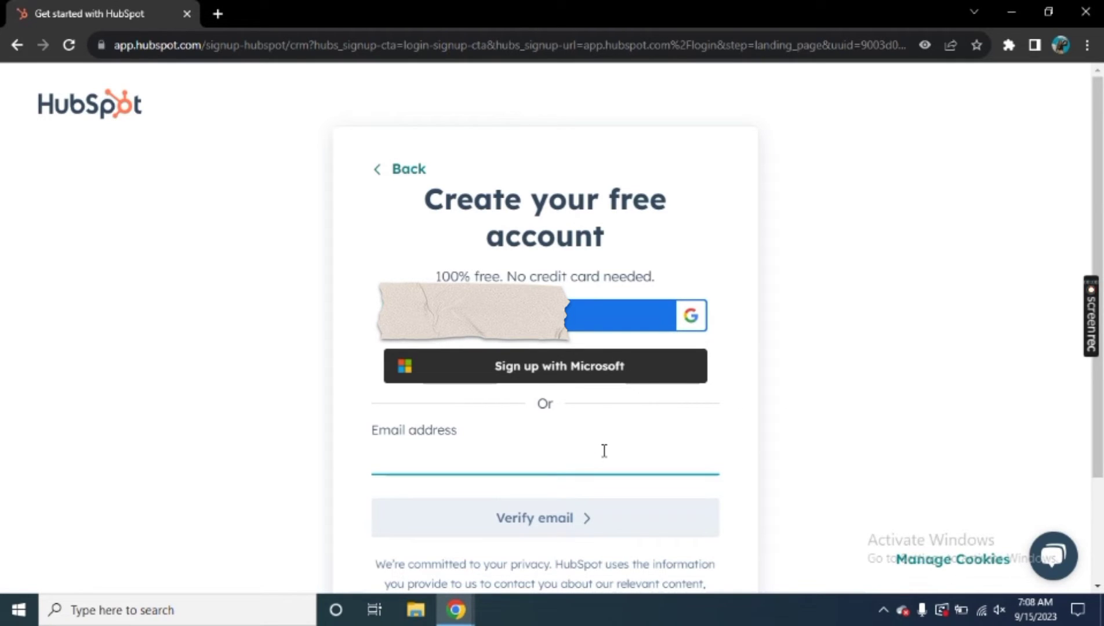
pyautogui.click(606, 328)
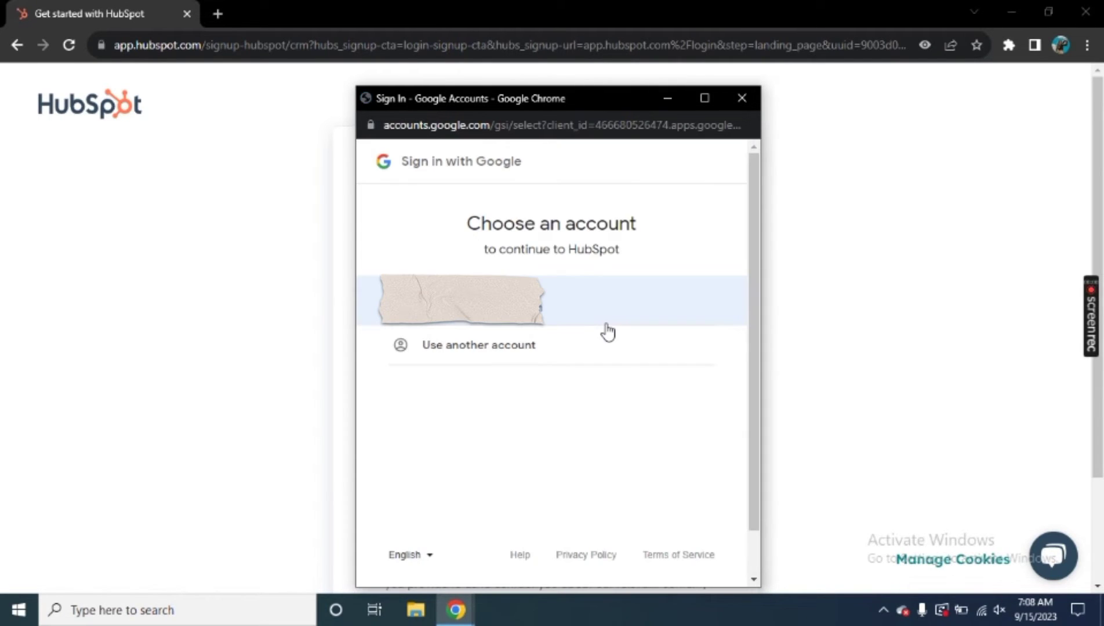
pyautogui.click(600, 318)
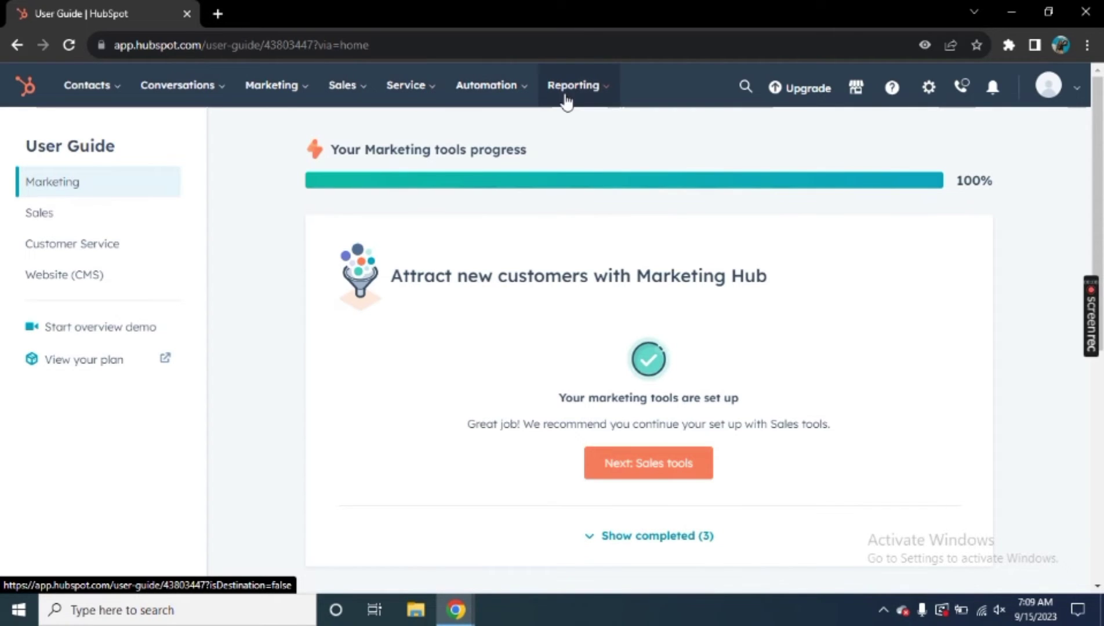
# Open Marketing > Email to list the drafts subscribe, New email and Test Email.
pyautogui.click(292, 87)
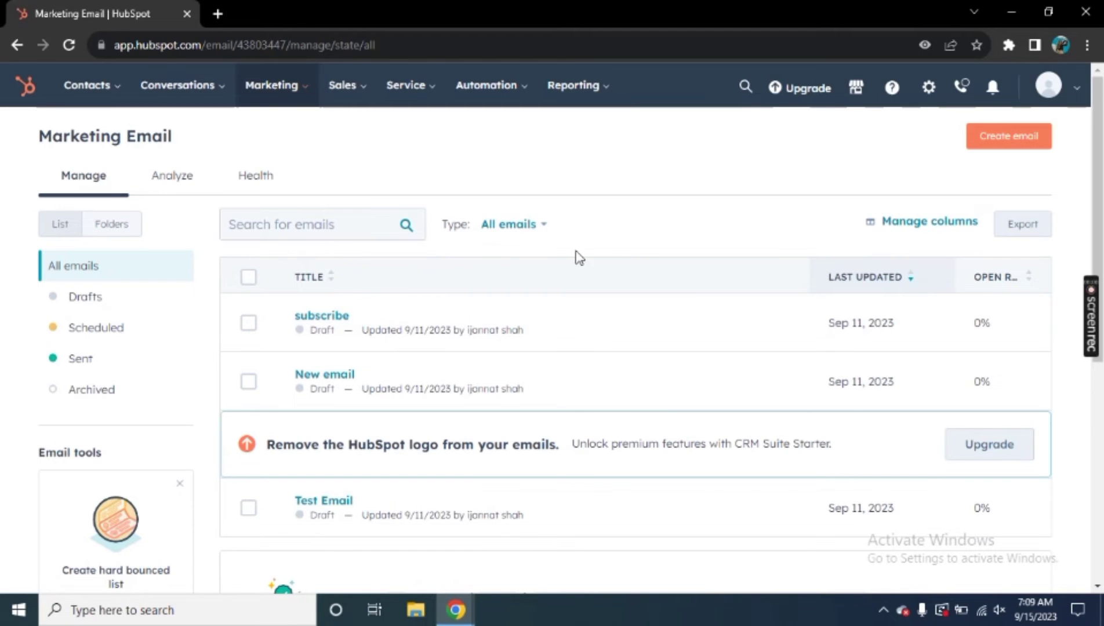
# Create a new email, browse the template gallery, and choose the Welcome template.
pyautogui.click(997, 145)
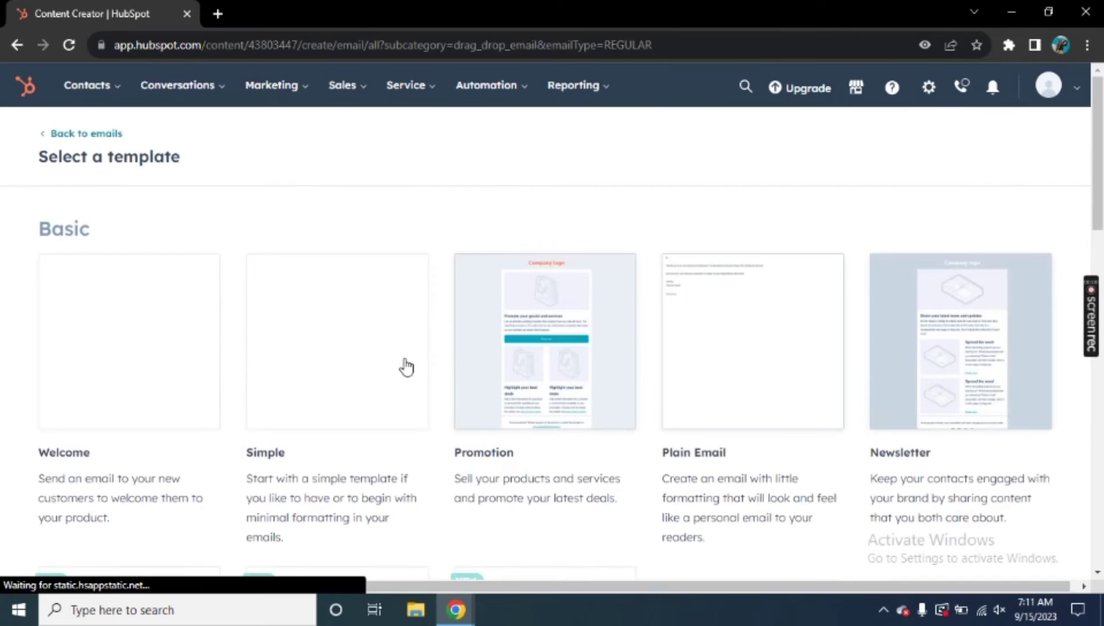
pyautogui.scroll(-5, 405, 394)
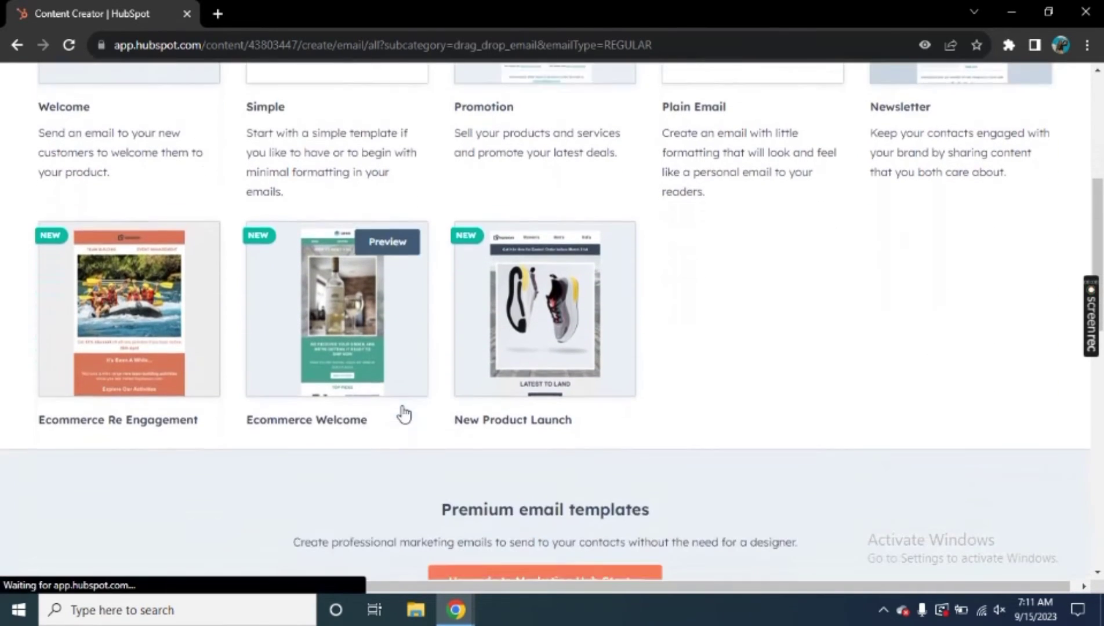
pyautogui.scroll(6, 404, 414)
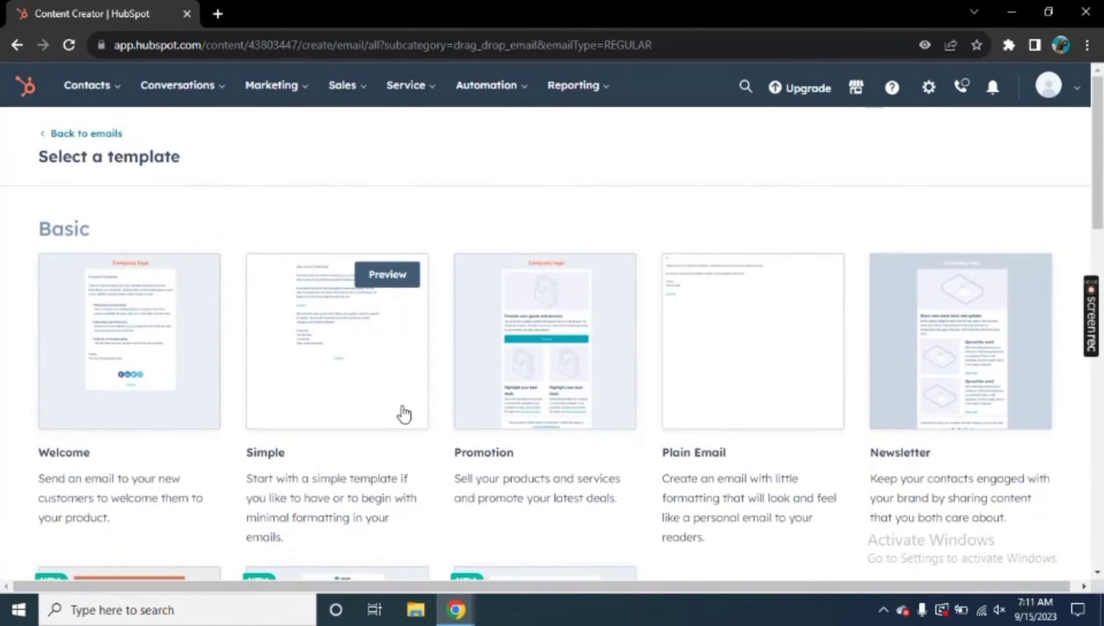
pyautogui.scroll(-7, 404, 414)
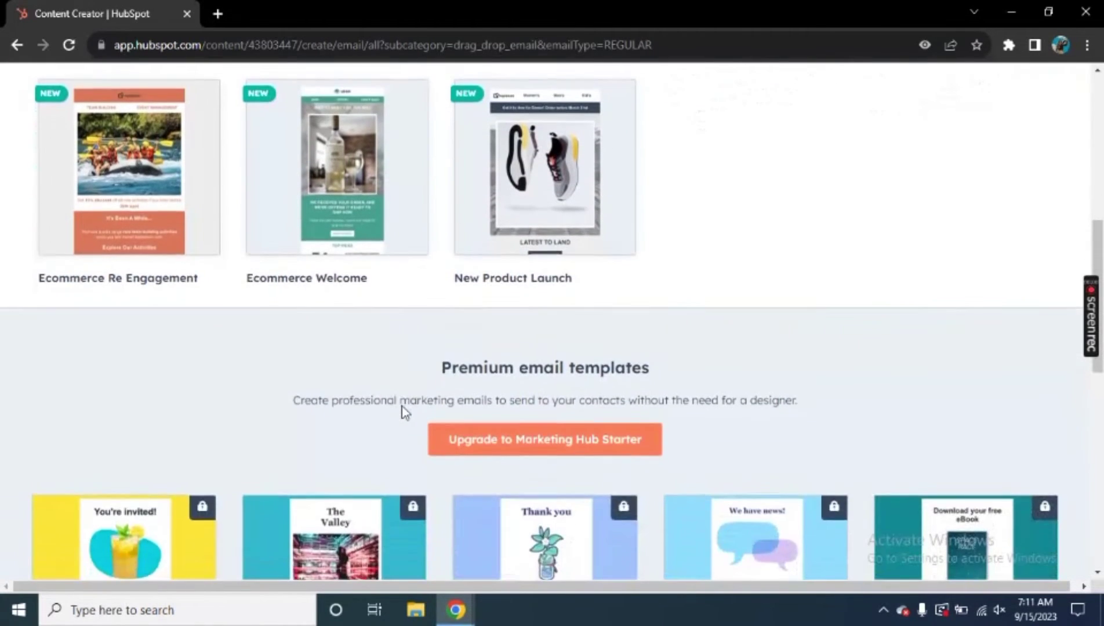
pyautogui.scroll(4, 404, 413)
pyautogui.scroll(4, 404, 413)
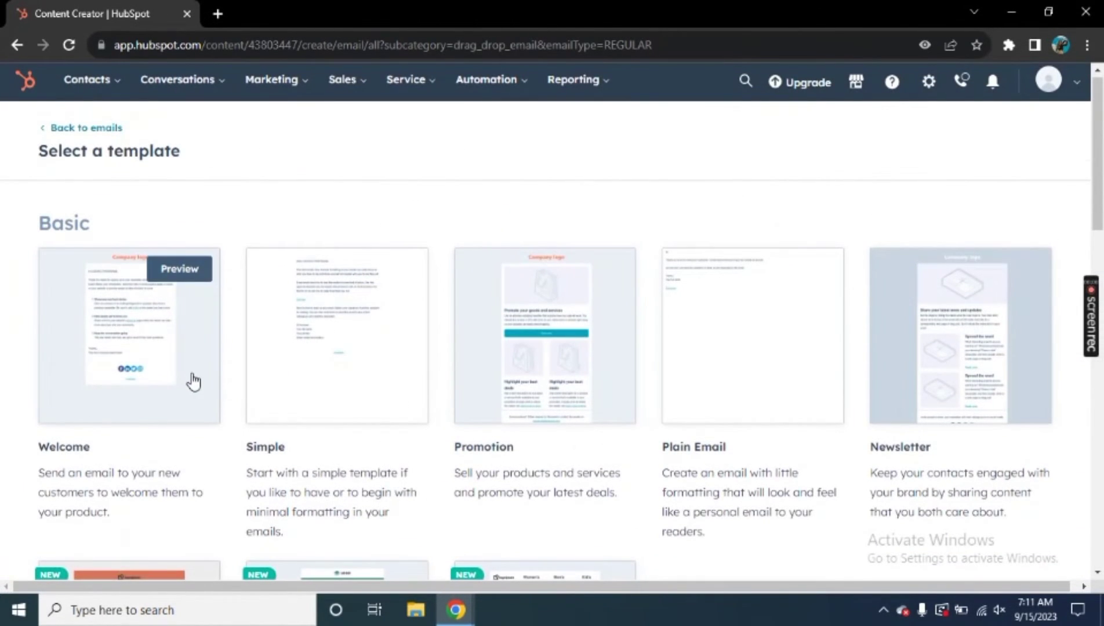
pyautogui.scroll(-5, 402, 412)
pyautogui.scroll(5, 402, 412)
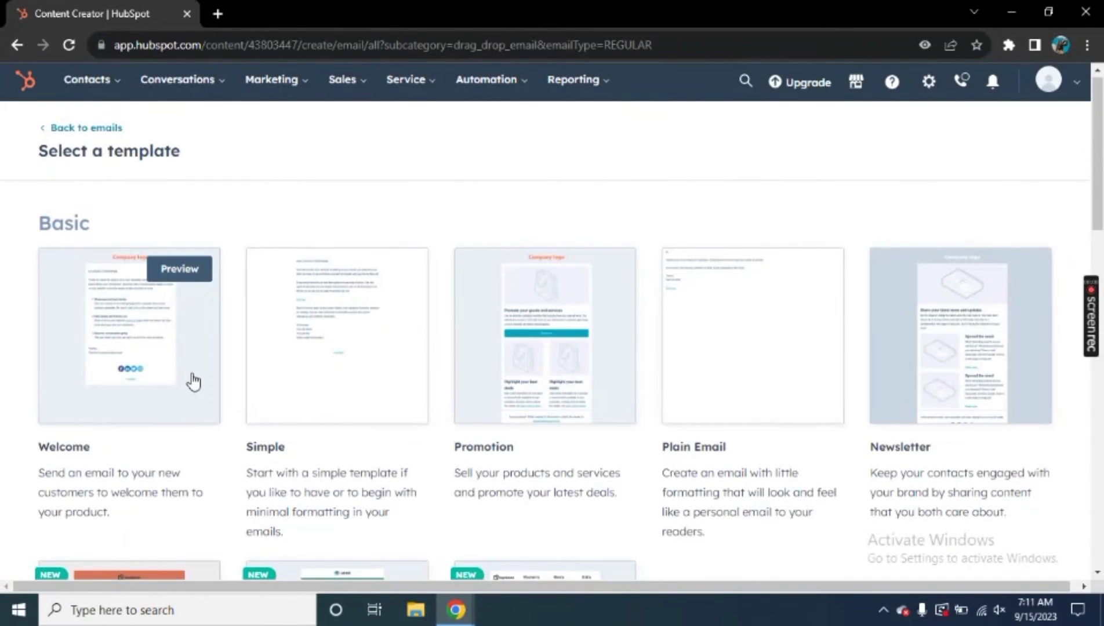
pyautogui.click(194, 382)
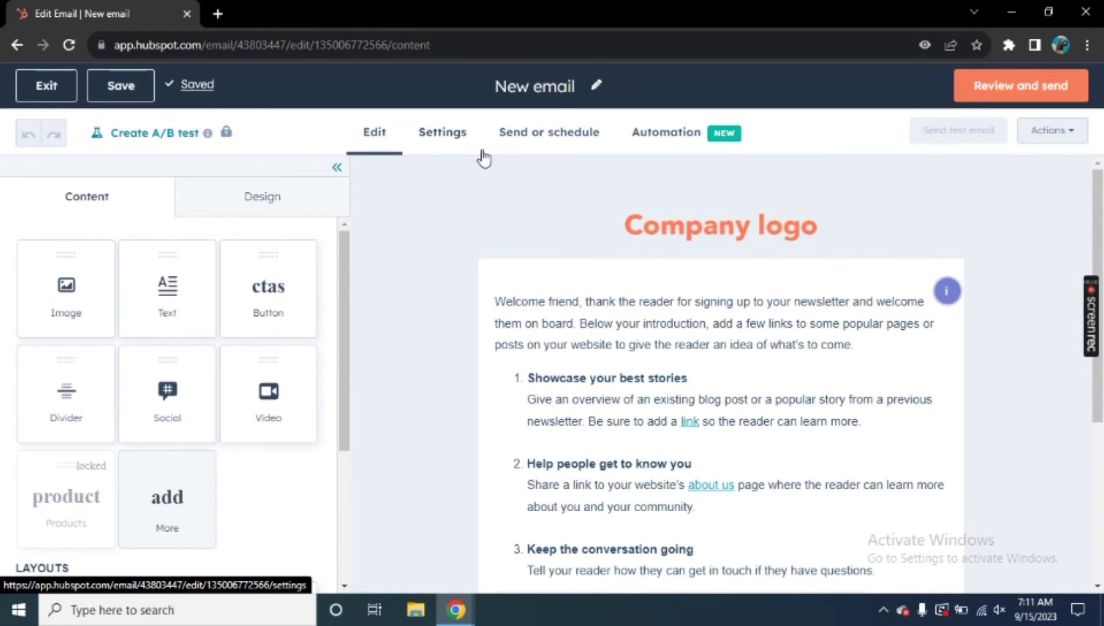
# Rename the email from 'New email' to 'Test Email' and save it.
pyautogui.click(597, 87)
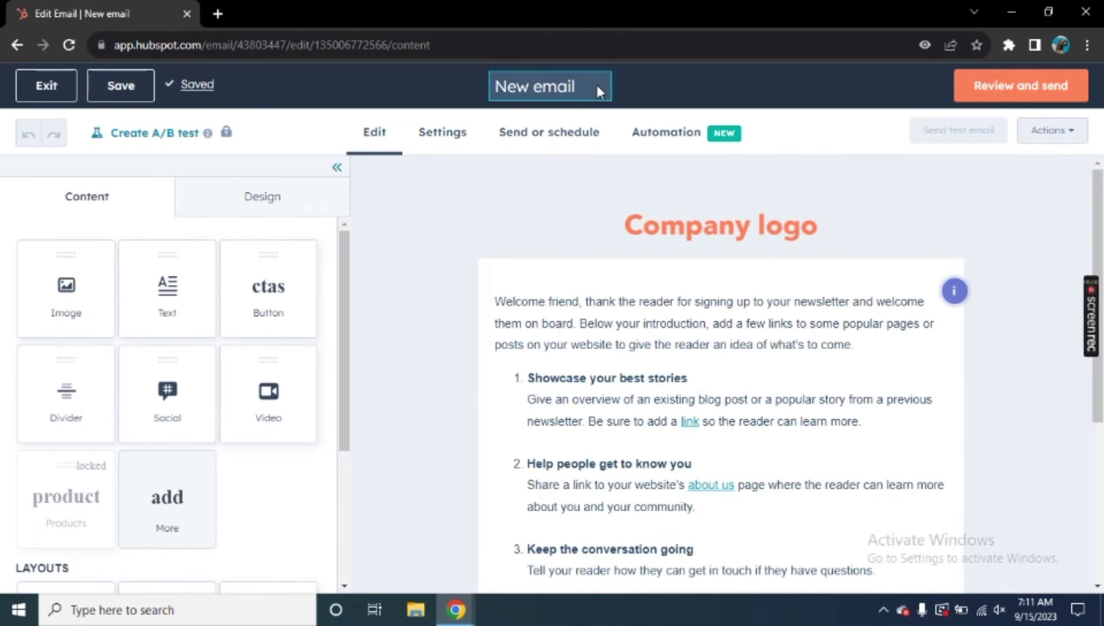
pyautogui.press('BackSpace')
pyautogui.press('BackSpace')
pyautogui.press('BackSpace')
pyautogui.press('BackSpace')
pyautogui.press('BackSpace')
pyautogui.press('BackSpace')
pyautogui.press('BackSpace')
pyautogui.press('BackSpace')
pyautogui.press('BackSpace')
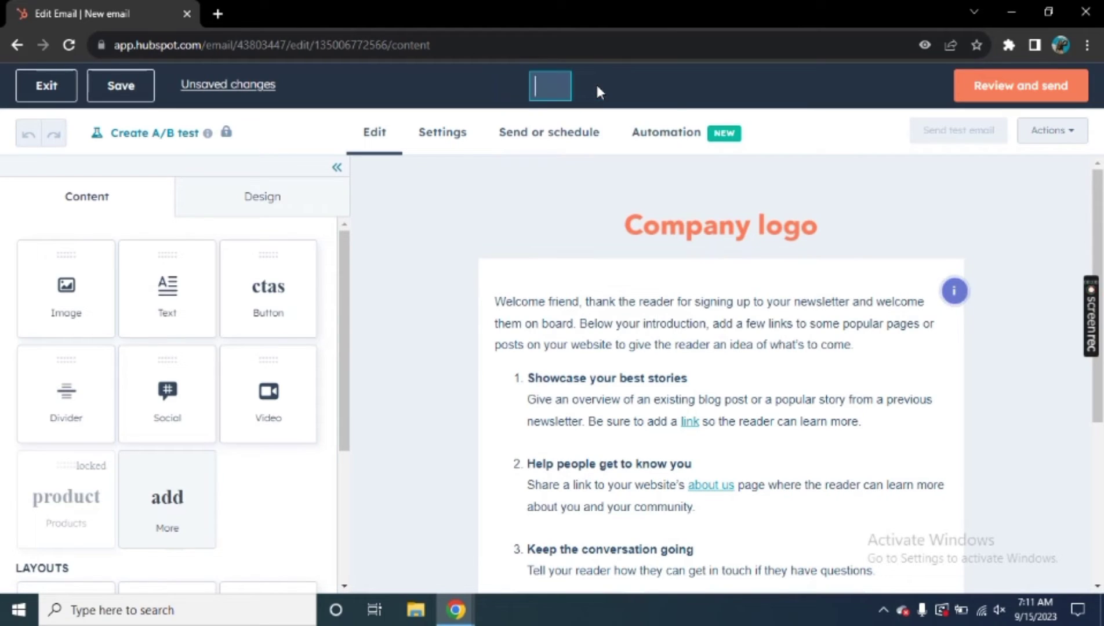
pyautogui.write('Test Email')
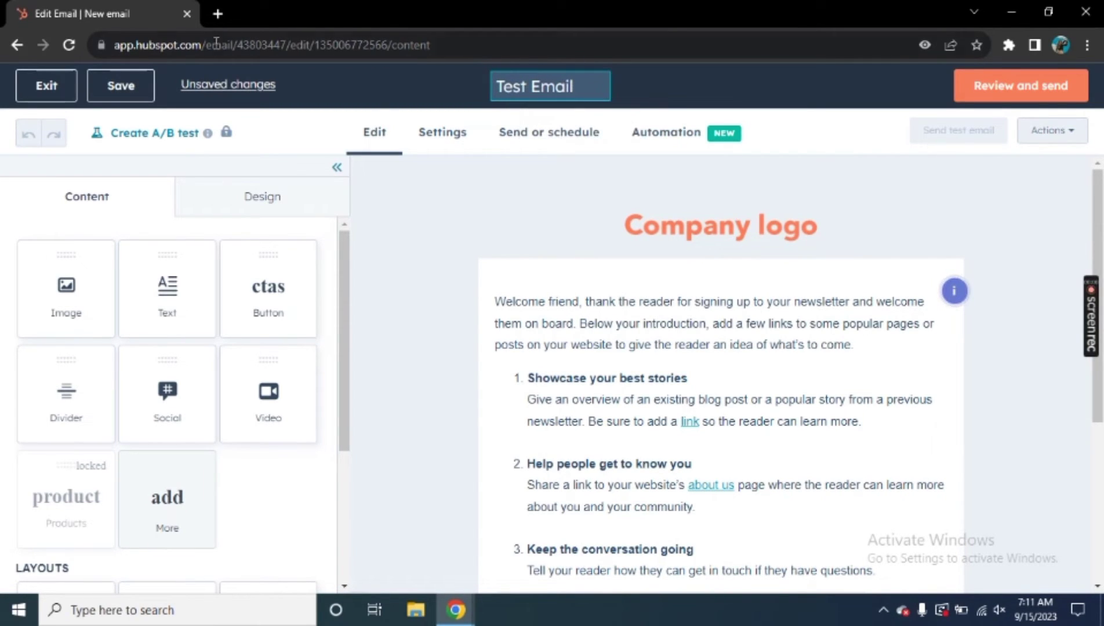
pyautogui.click(137, 96)
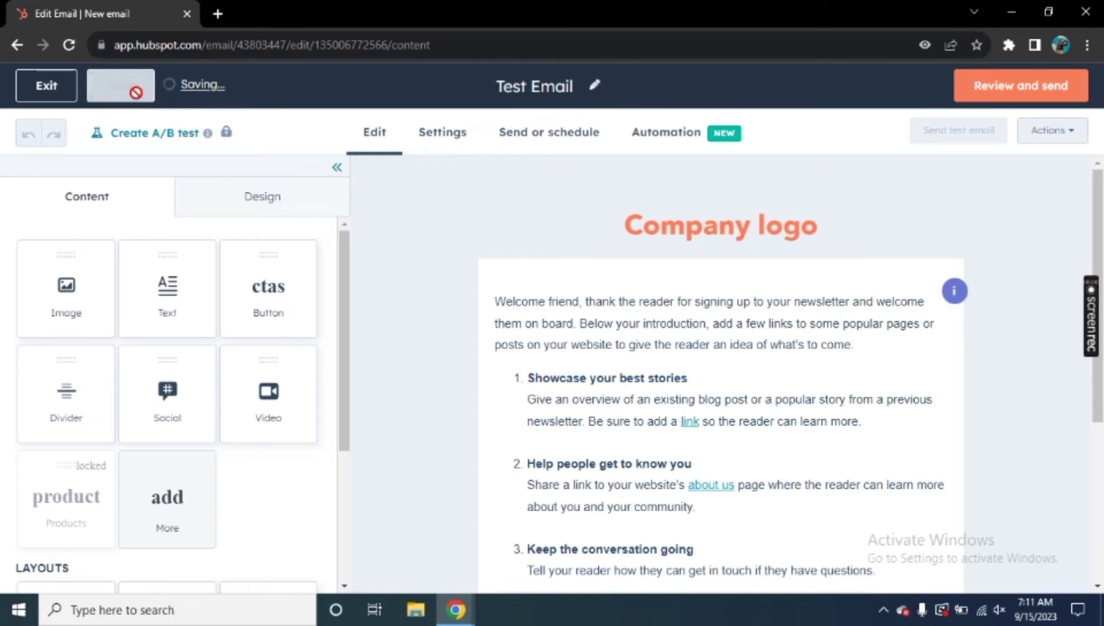
# Replace the Company logo with the Gray Brown Simple Minimalist Coffee Logo-1 image.
pyautogui.click(394, 212)
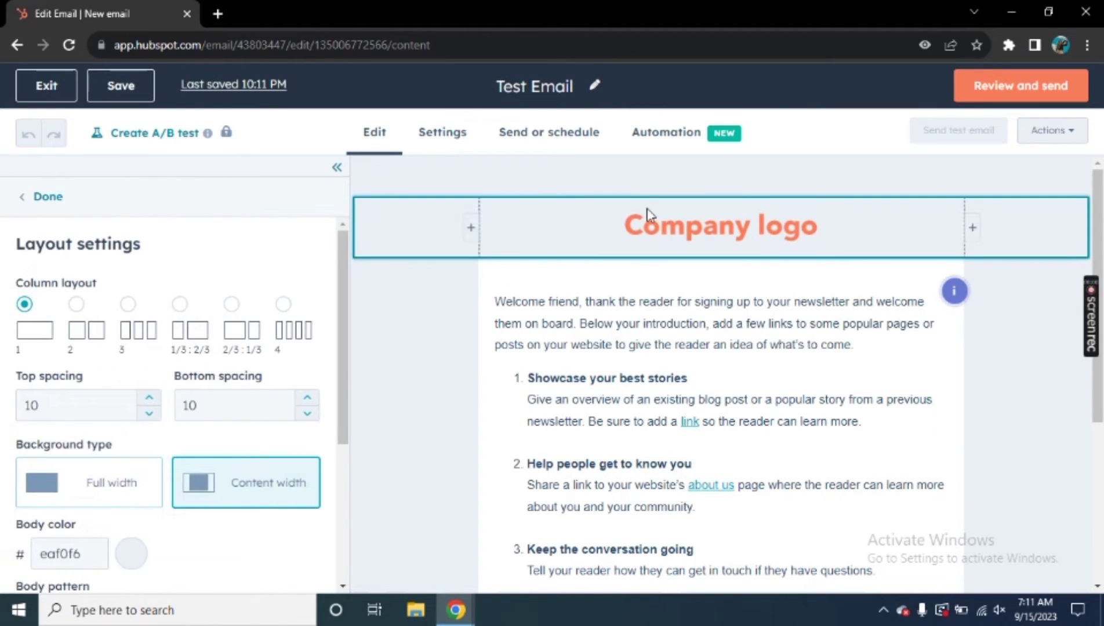
pyautogui.press('Escape')
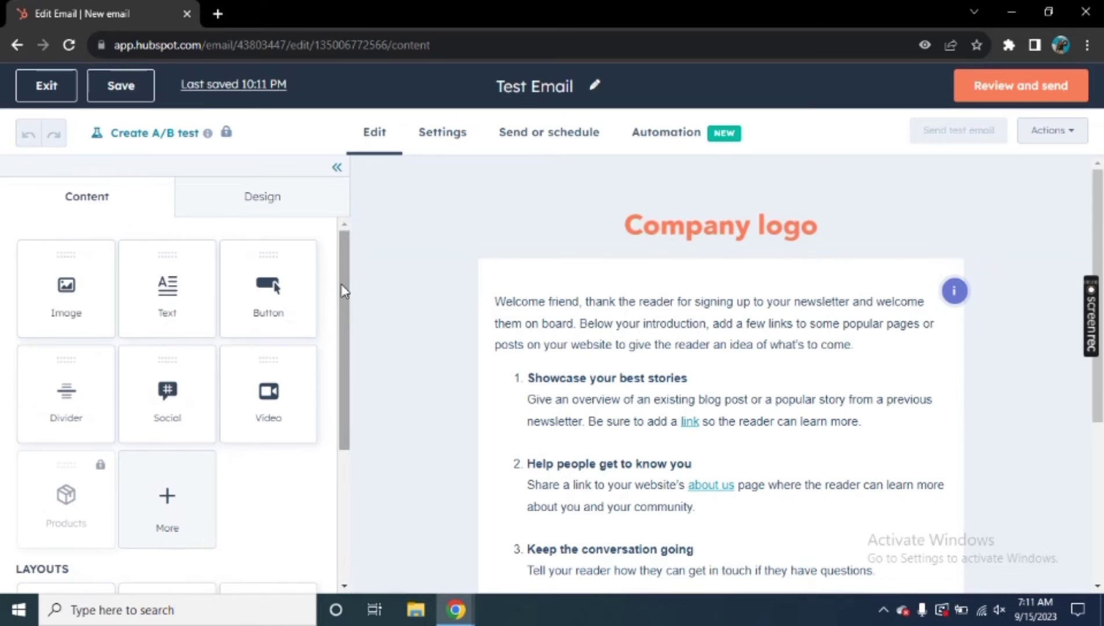
pyautogui.click(596, 241)
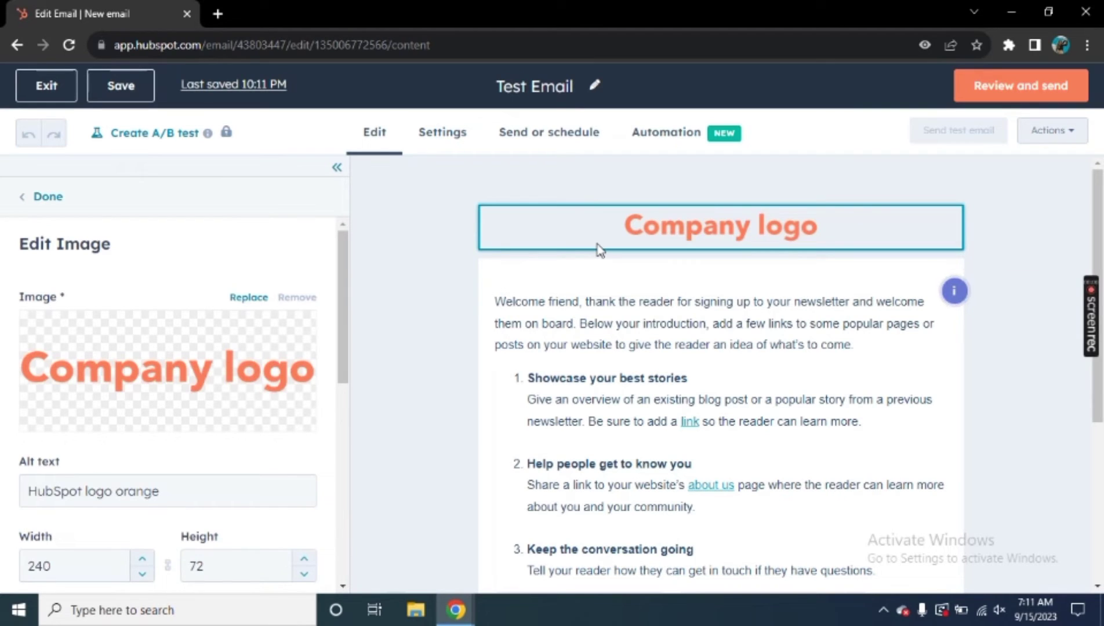
pyautogui.moveTo(178, 396)
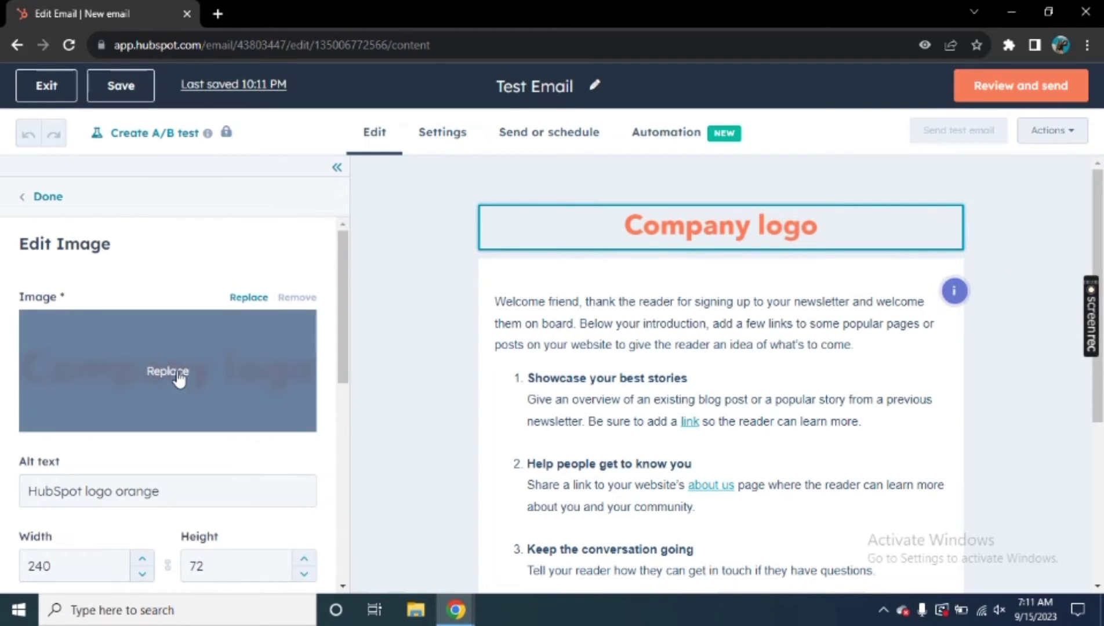
pyautogui.click(177, 371)
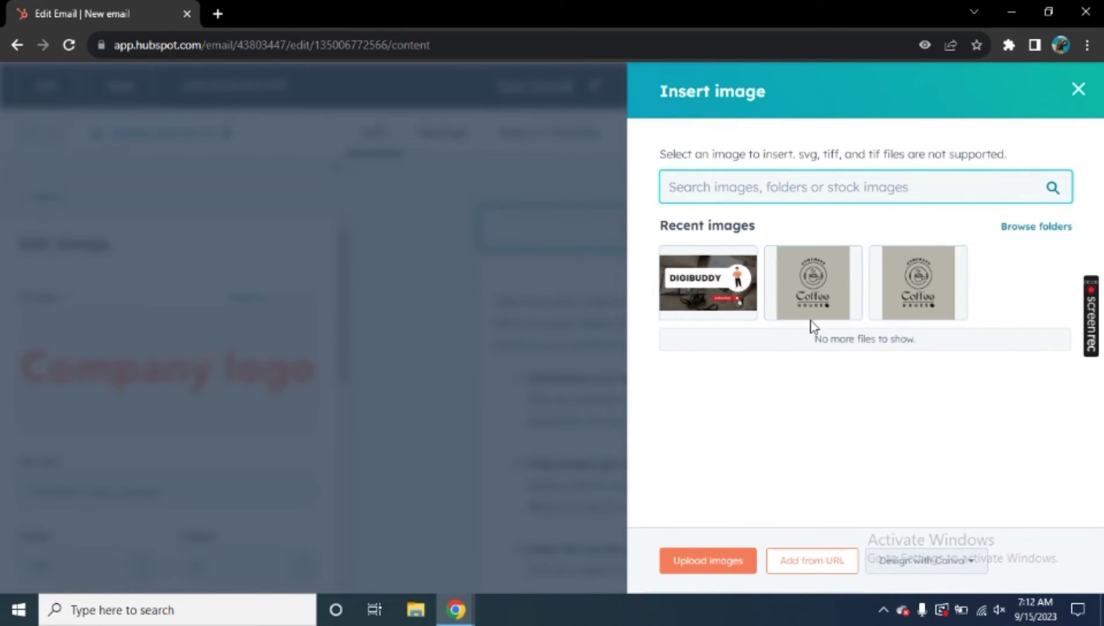
pyautogui.moveTo(799, 284)
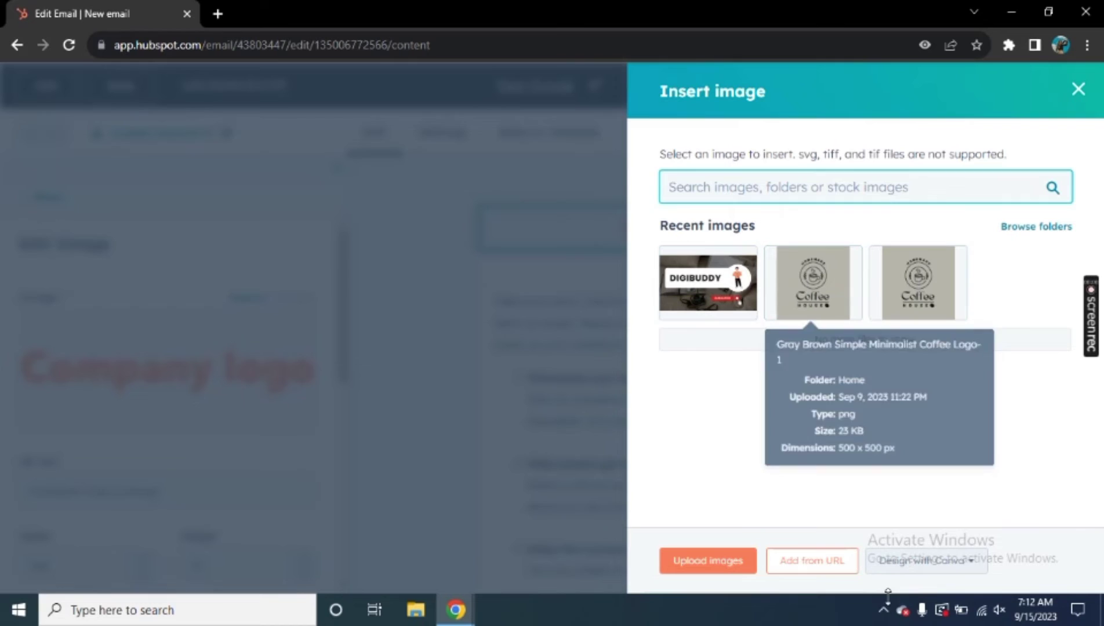
pyautogui.click(925, 566)
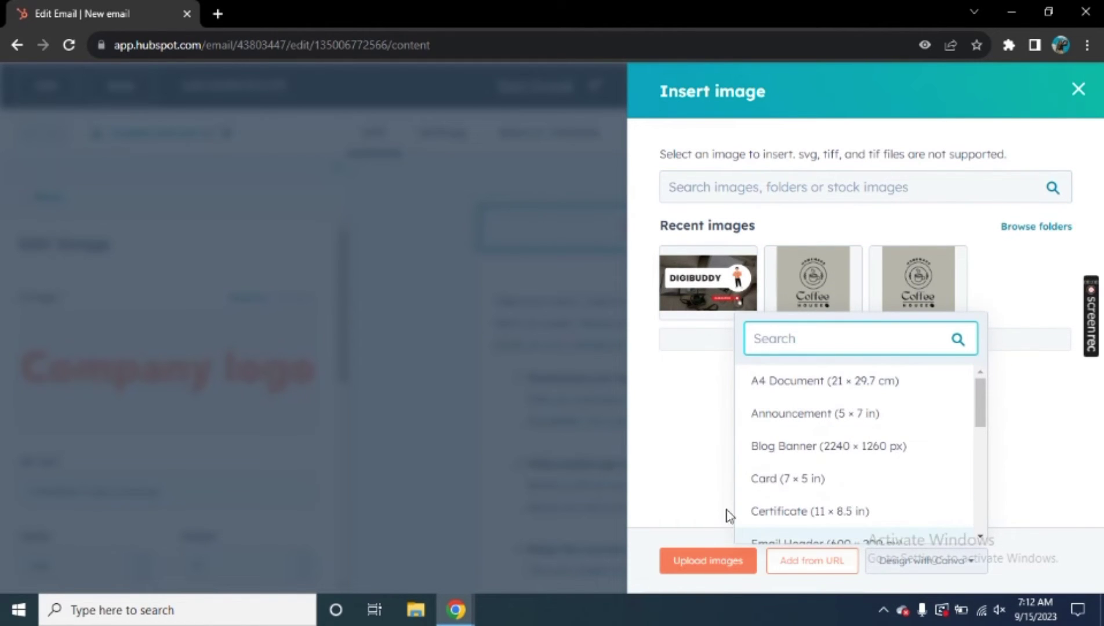
pyautogui.click(694, 479)
pyautogui.moveTo(812, 281)
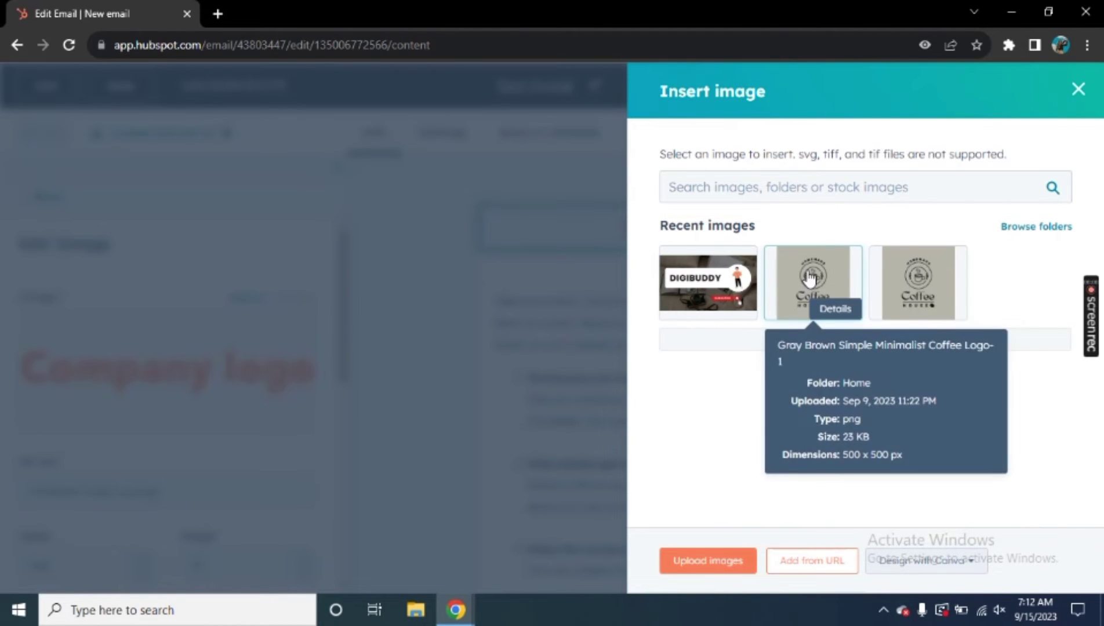
pyautogui.click(810, 279)
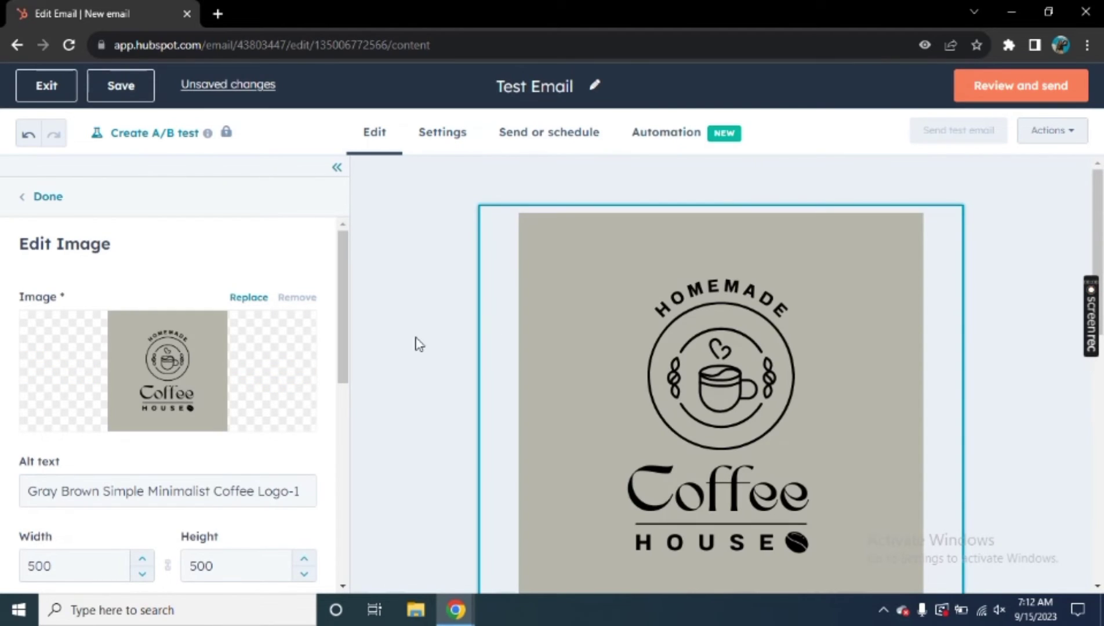
# Set the Coffee House logo width to 150, making it 150 × 150.
pyautogui.scroll(-3, 429, 436)
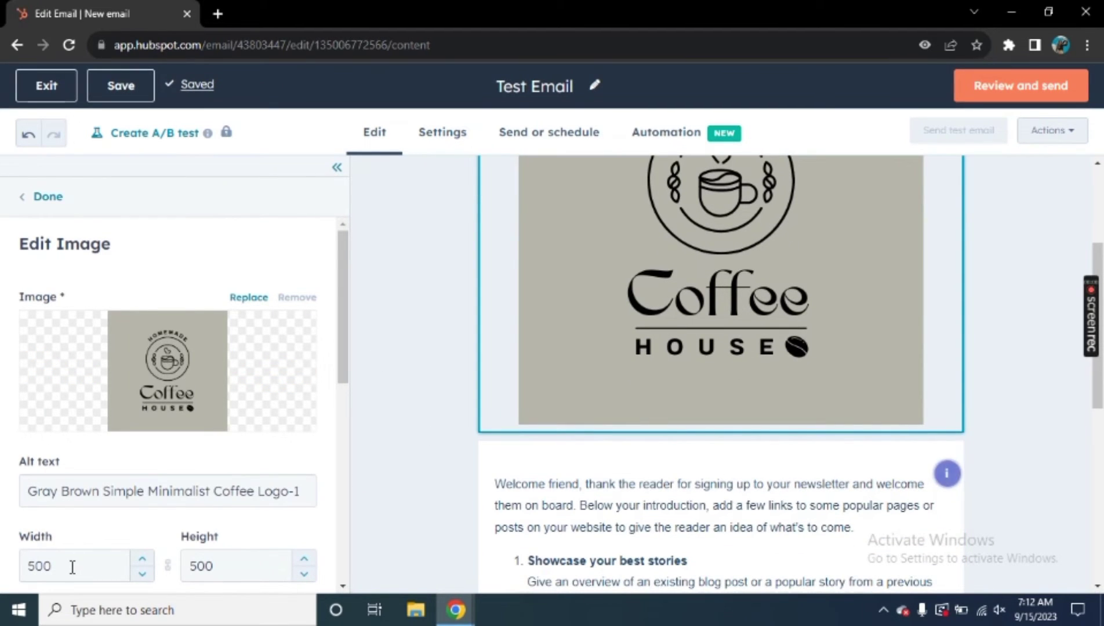
pyautogui.click(74, 563)
pyautogui.press('BackSpace')
pyautogui.press('BackSpace')
pyautogui.press('BackSpace')
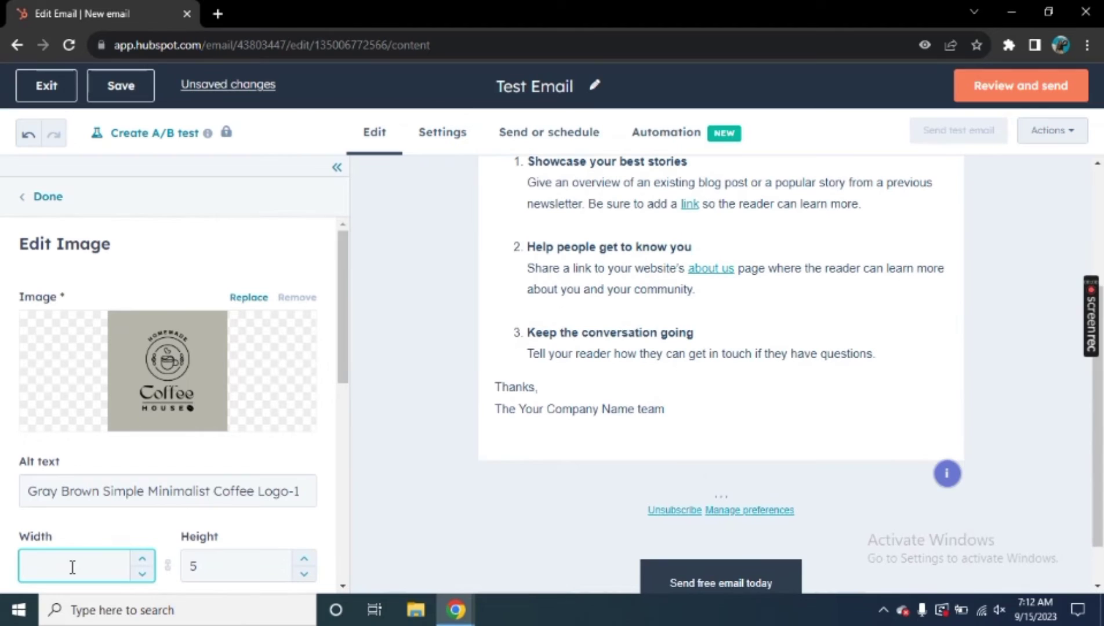
pyautogui.write('15')
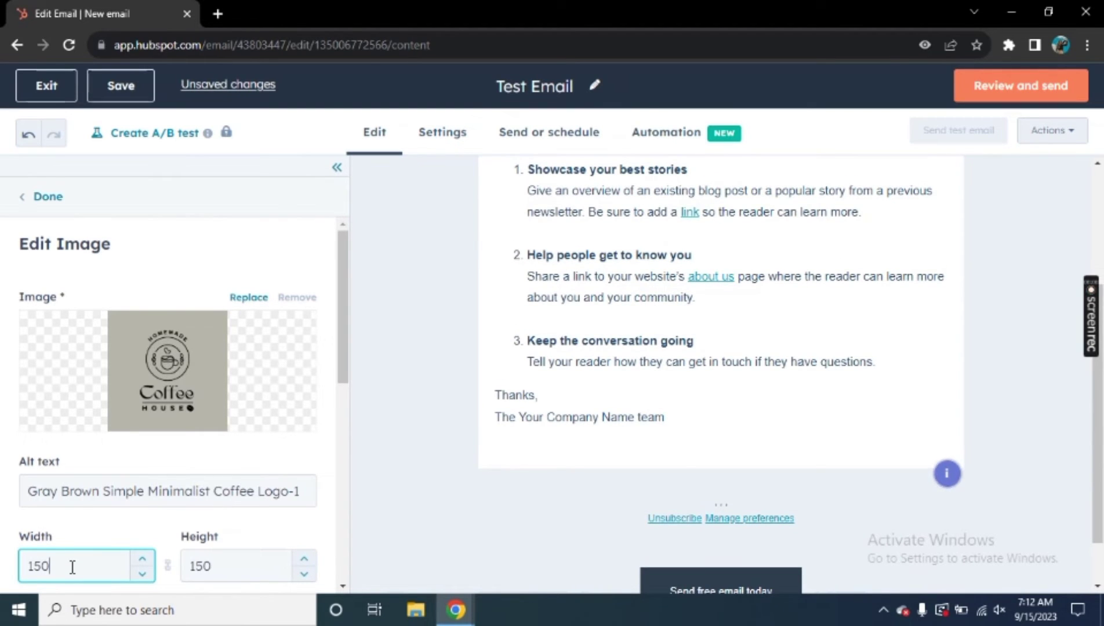
pyautogui.write('0')
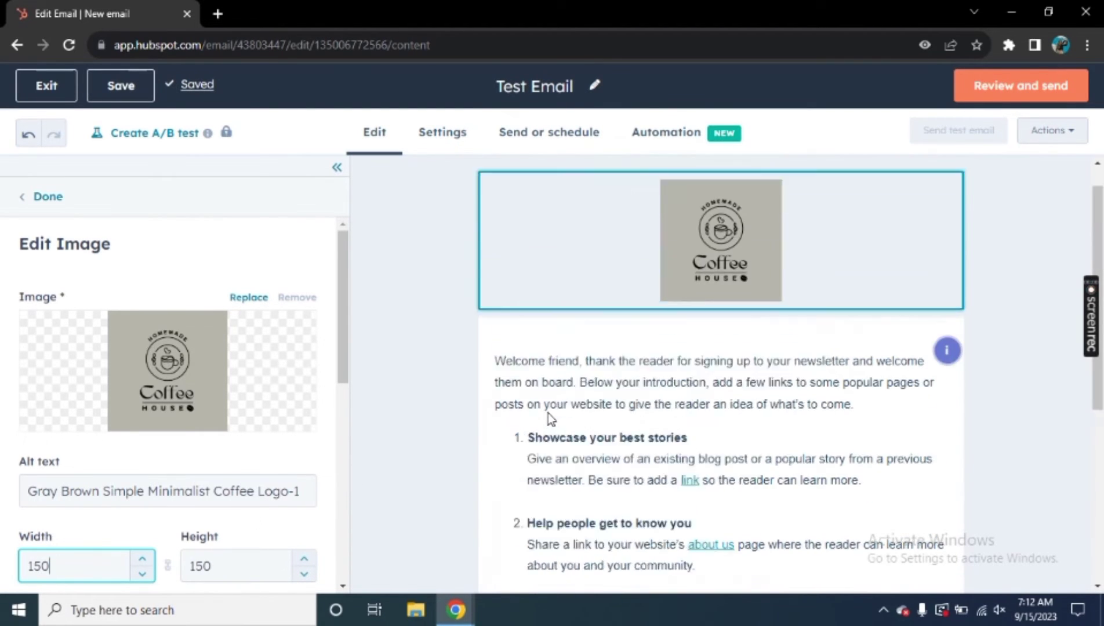
pyautogui.click(414, 454)
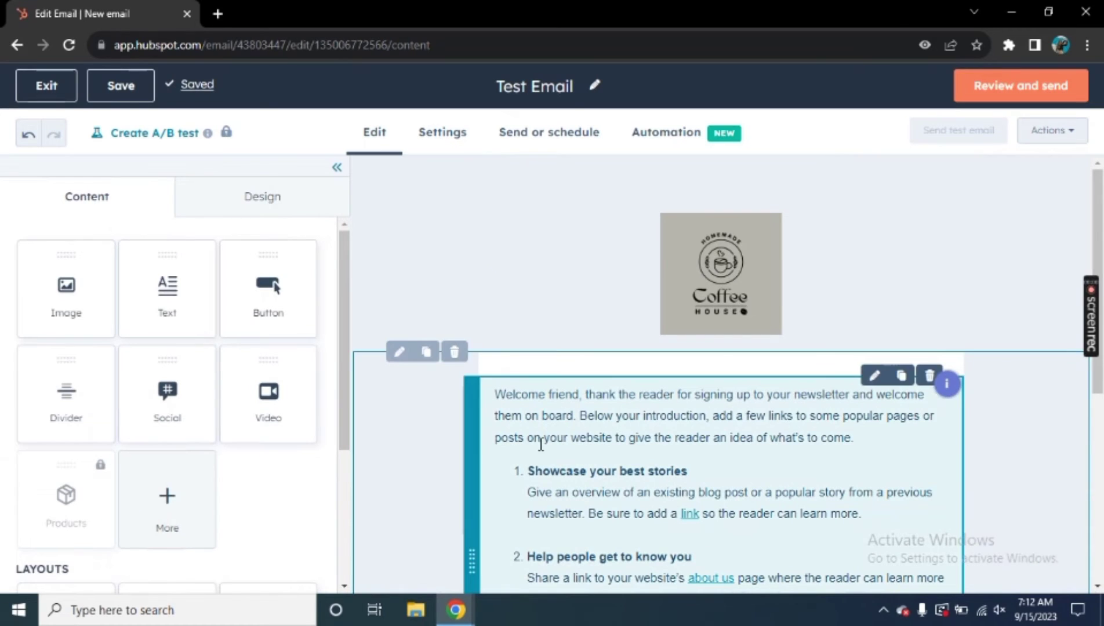
# Replace the heading 'Showcase your best stories' with 'Like and Share'.
pyautogui.scroll(-4, 541, 444)
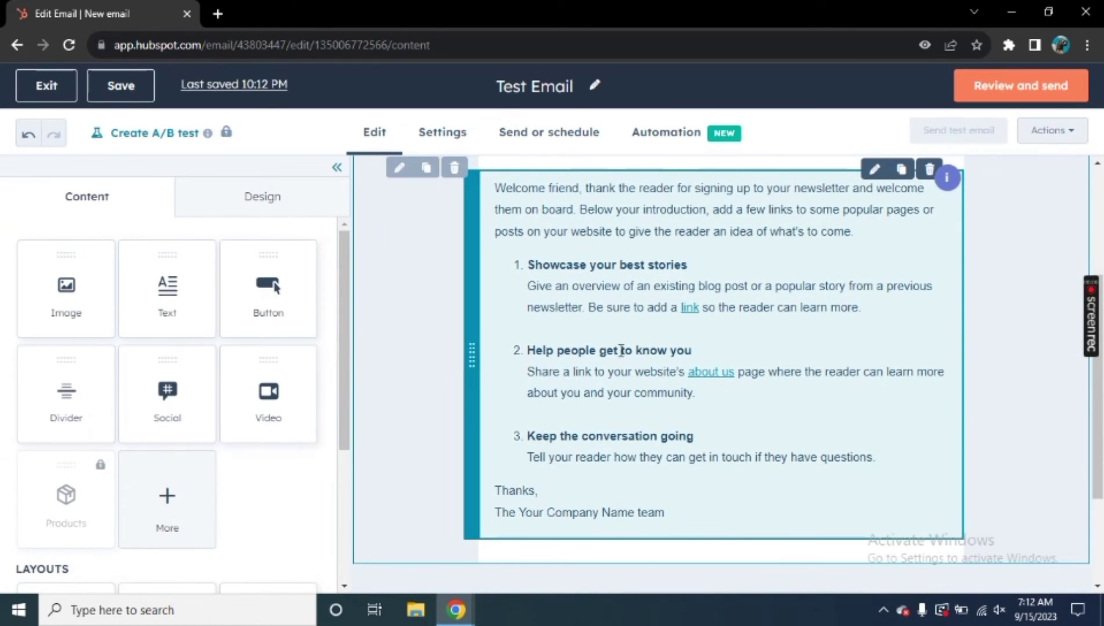
pyautogui.click(621, 350)
pyautogui.moveTo(696, 272); pyautogui.dragTo(513, 254)
pyautogui.press('BackSpace')
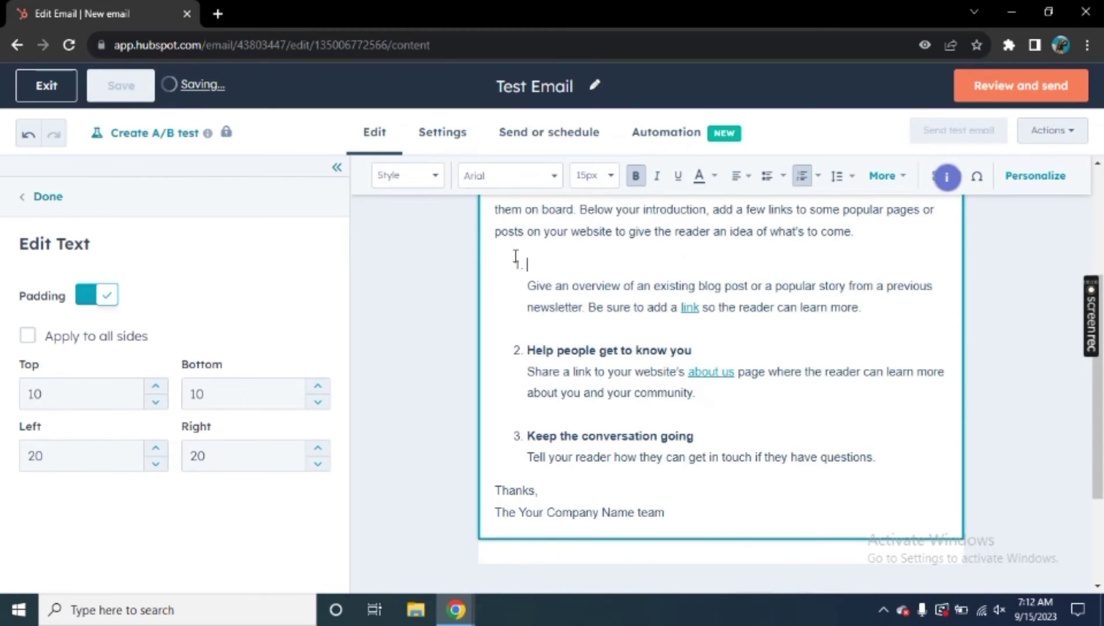
pyautogui.write('Like ')
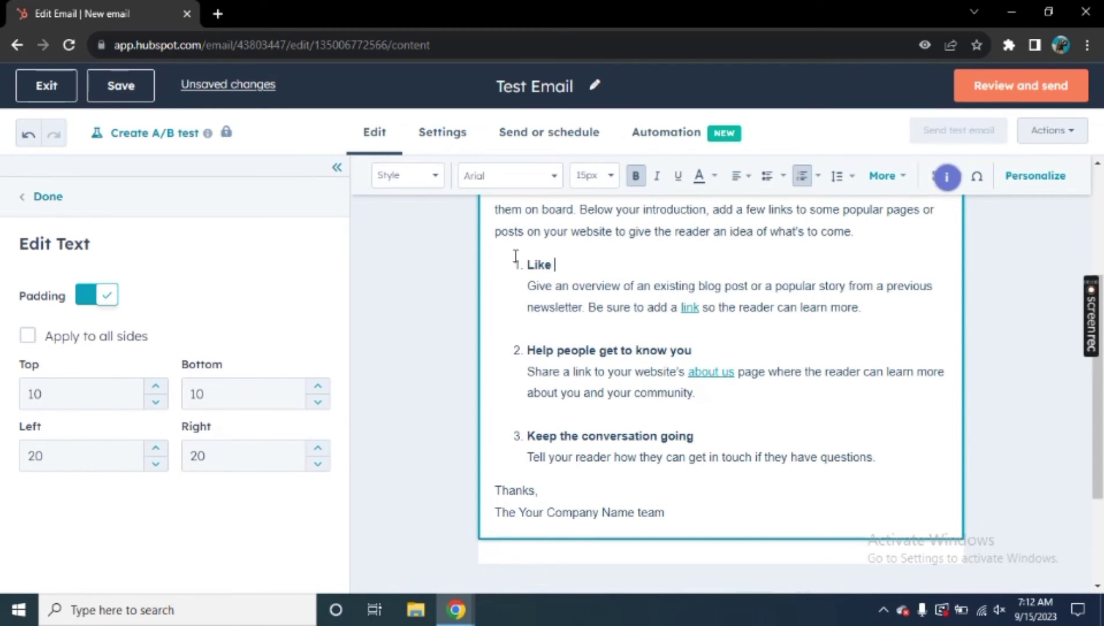
pyautogui.write('ans')
pyautogui.press('BackSpace')
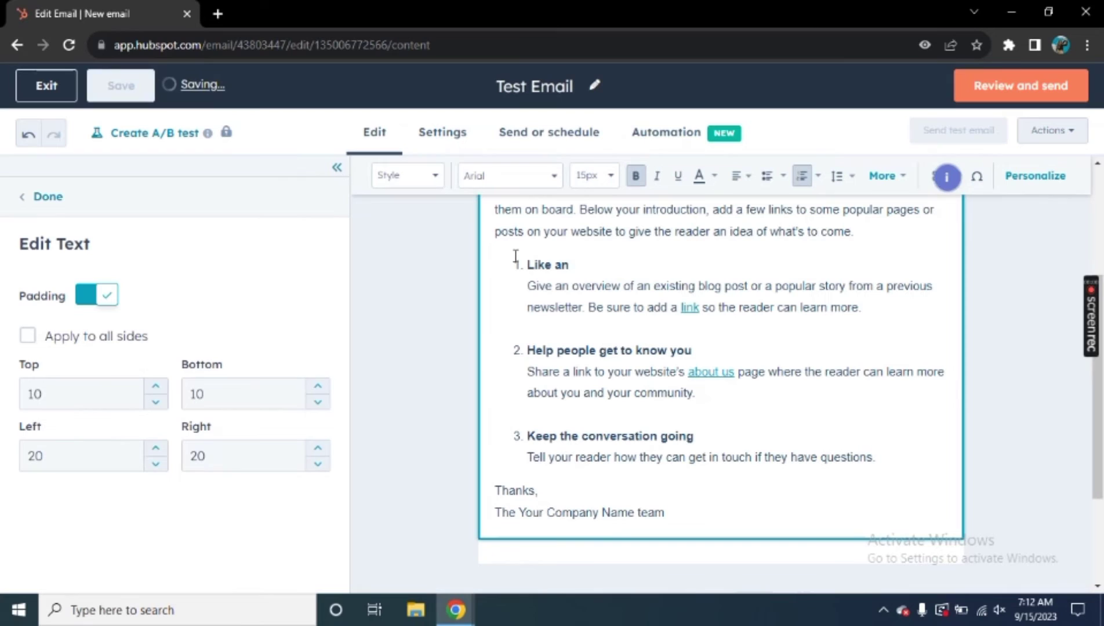
pyautogui.write('d Share')
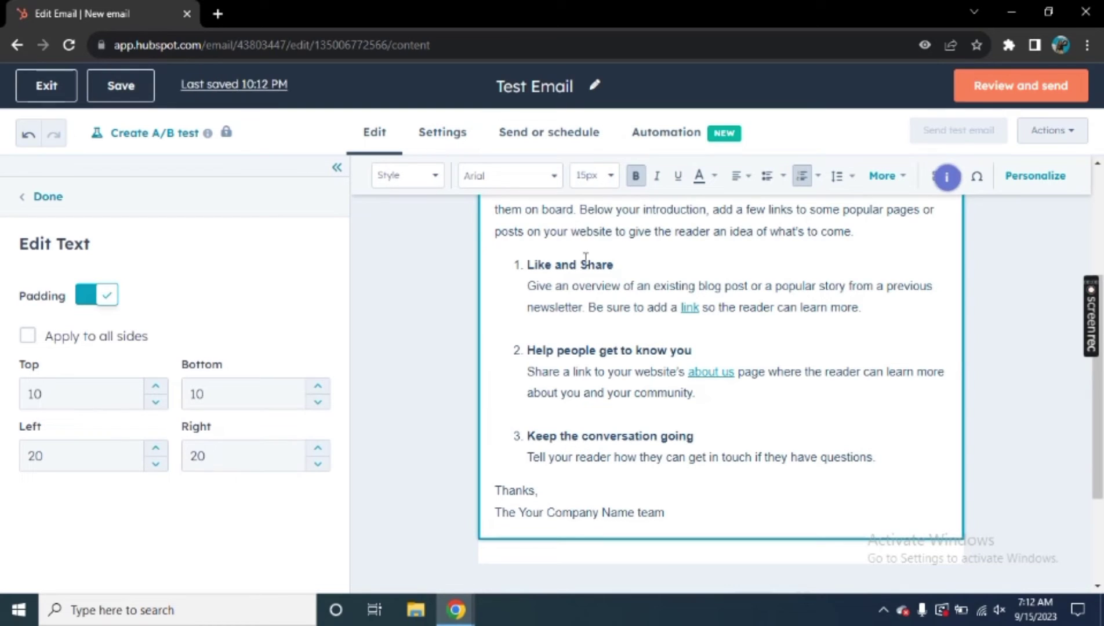
# Color the 'Like and Share' heading red.
pyautogui.tripleClick(614, 262)
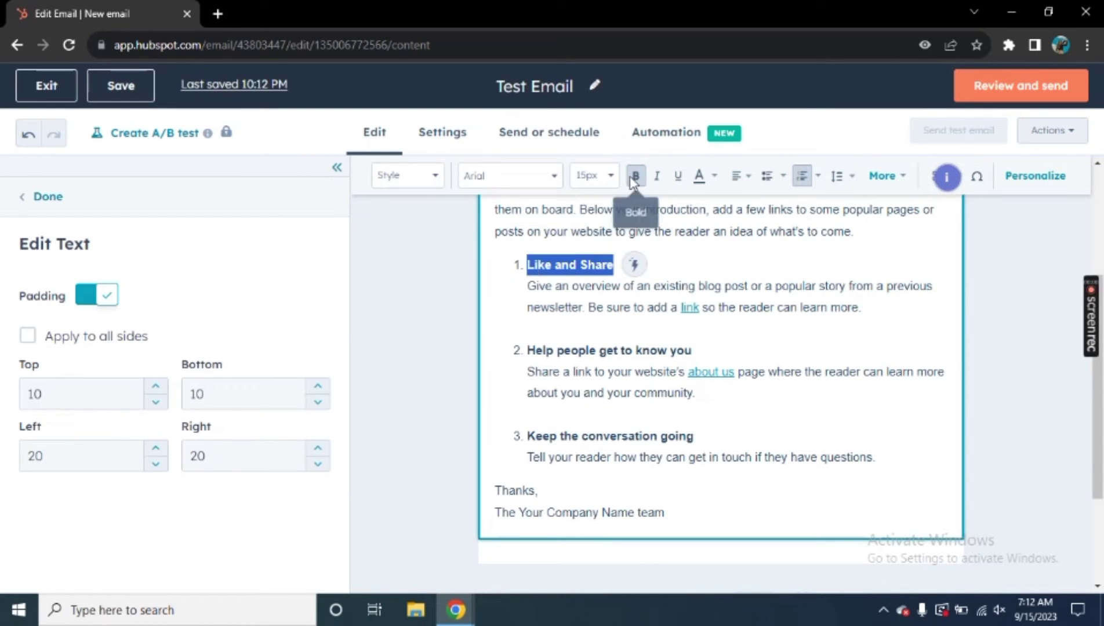
pyautogui.click(469, 178)
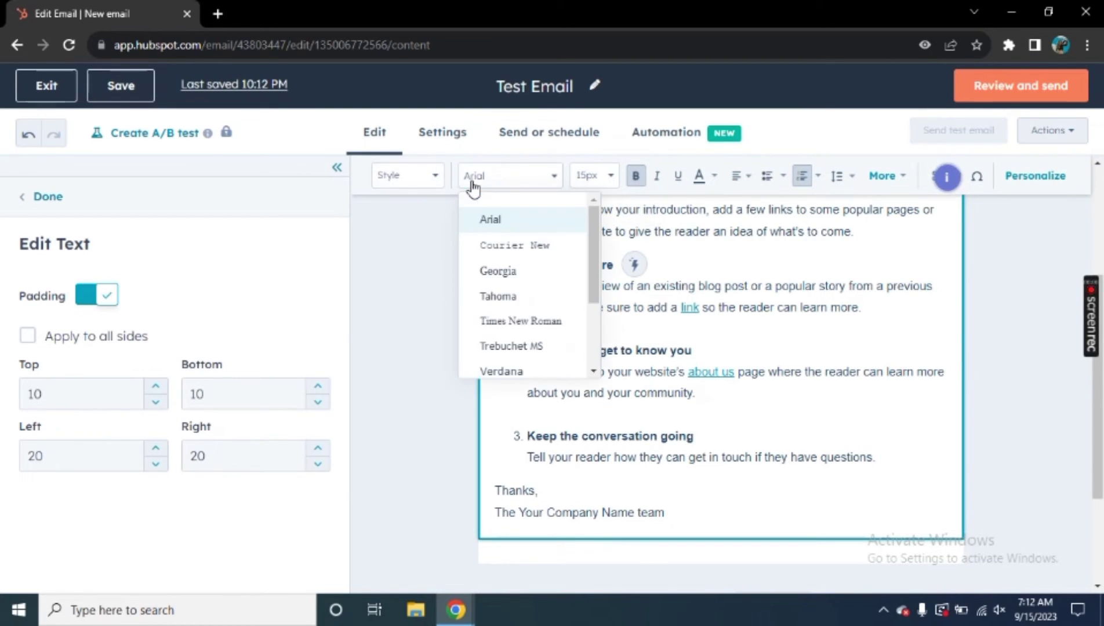
pyautogui.click(472, 181)
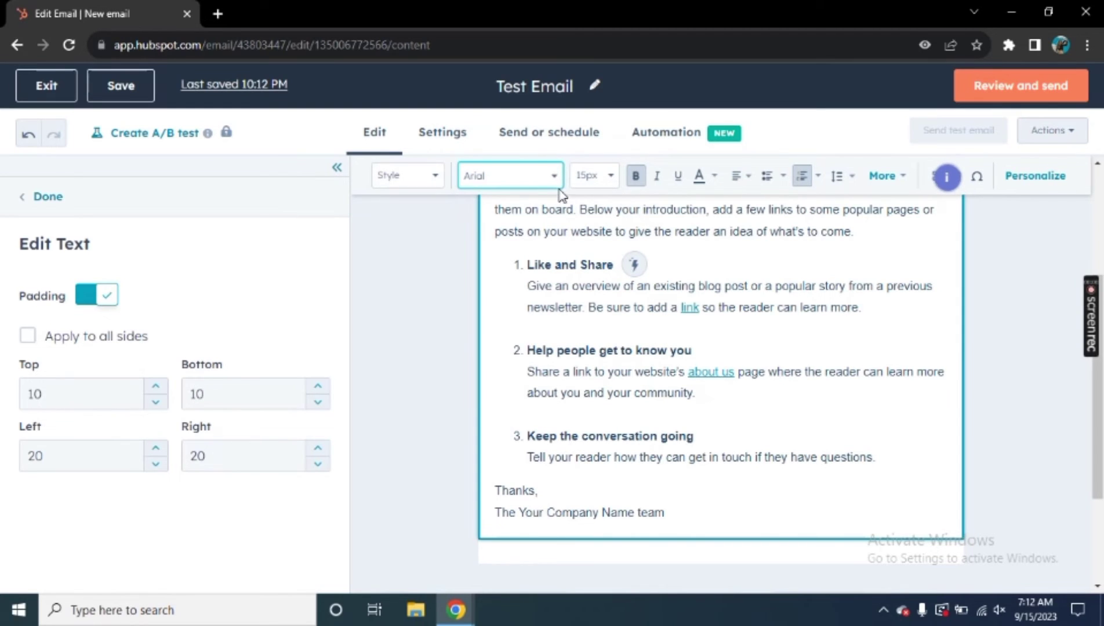
pyautogui.click(699, 179)
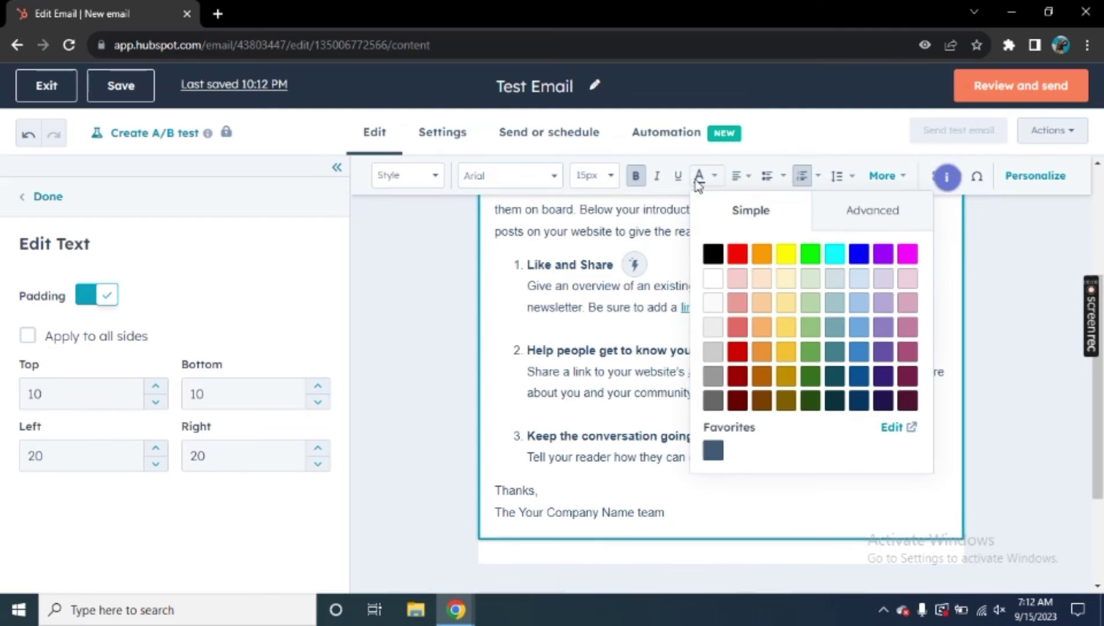
pyautogui.click(737, 253)
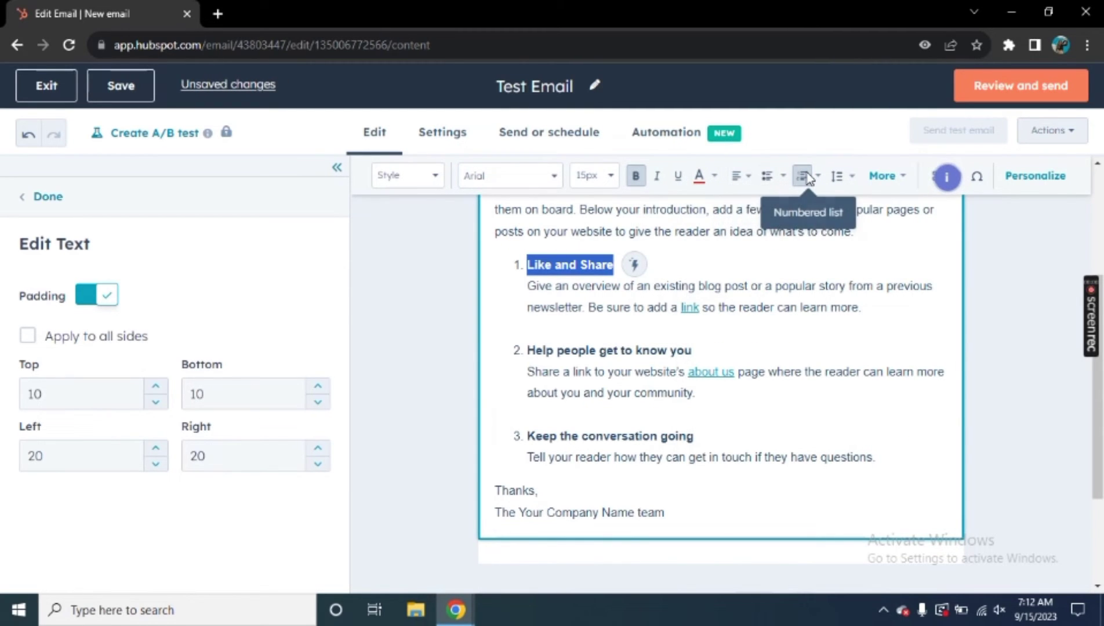
pyautogui.click(487, 311)
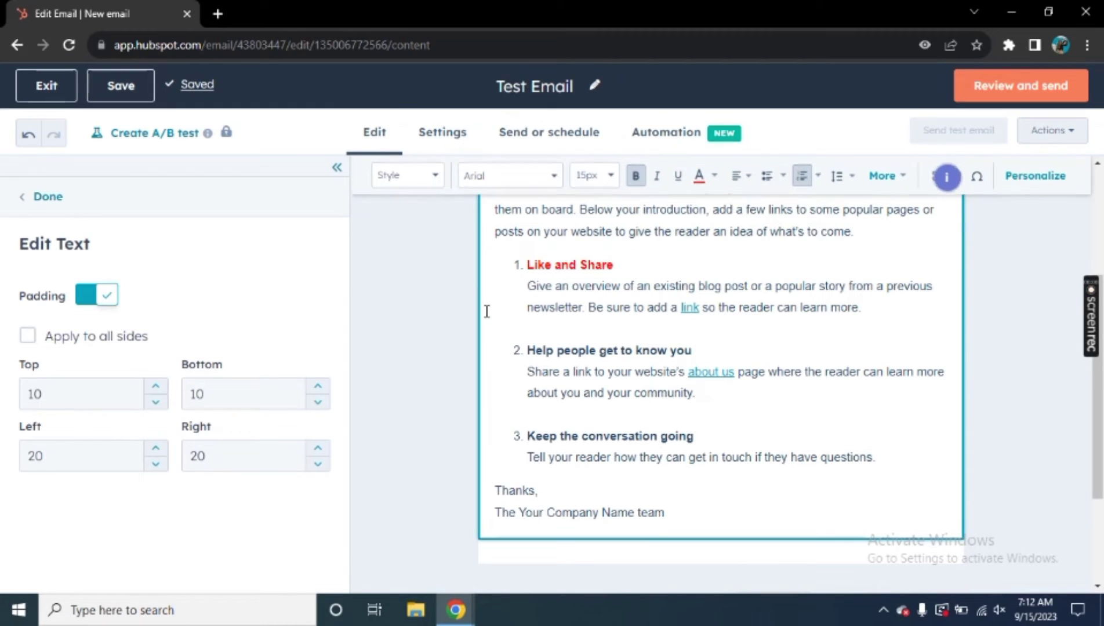
pyautogui.click(433, 319)
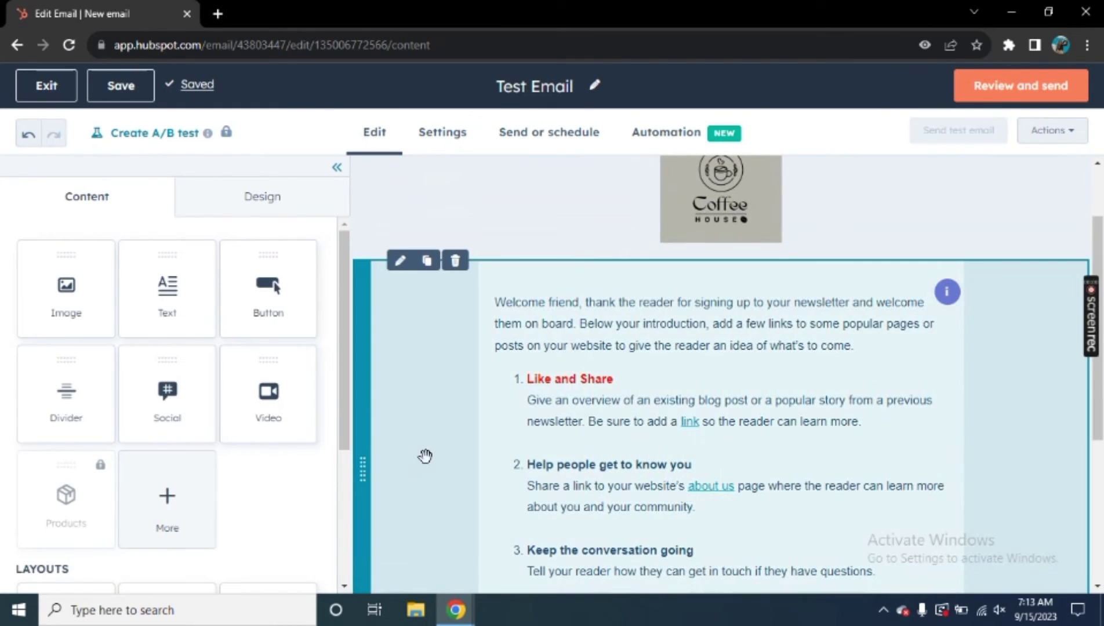
# Set the welcome text section's body color to pale pink EAD1DC.
pyautogui.click(428, 458)
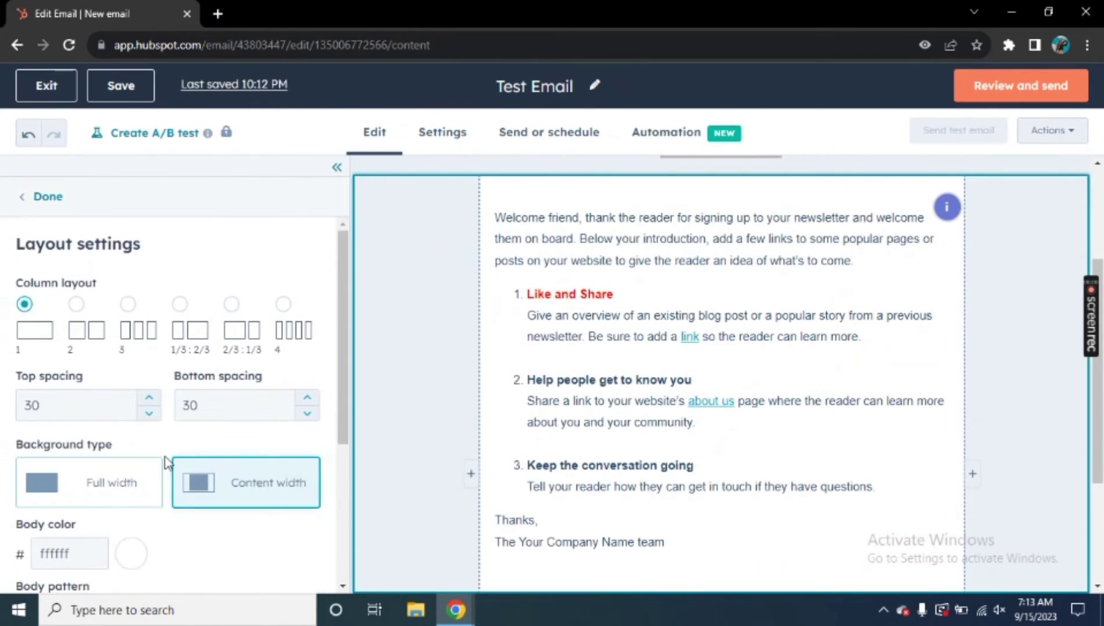
pyautogui.click(149, 413)
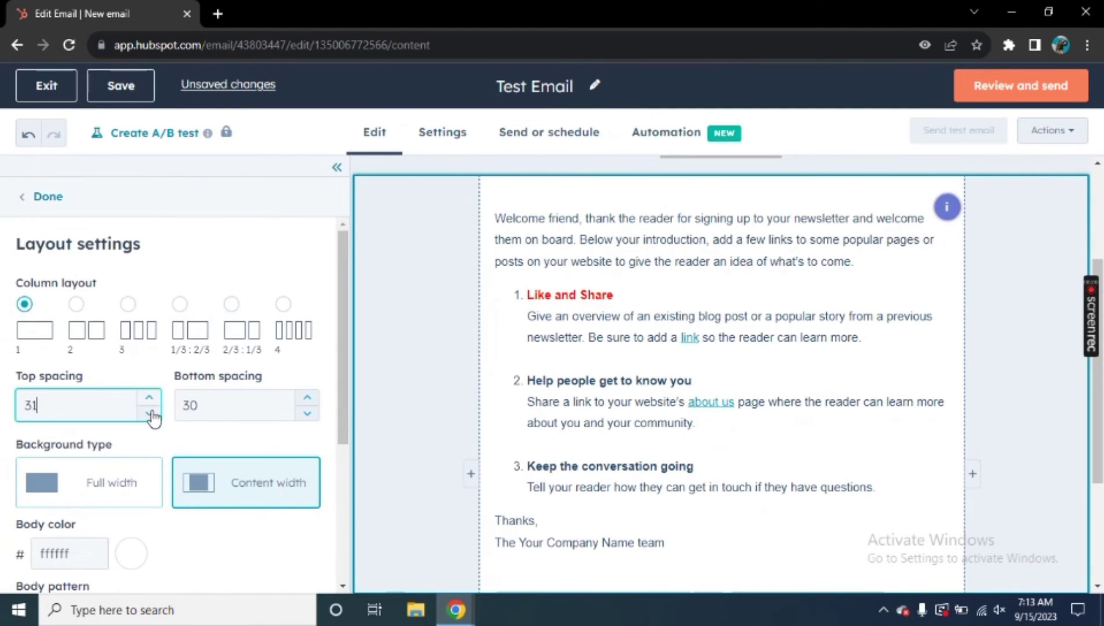
pyautogui.click(150, 397)
pyautogui.scroll(-1, 155, 419)
pyautogui.scroll(-2, 154, 419)
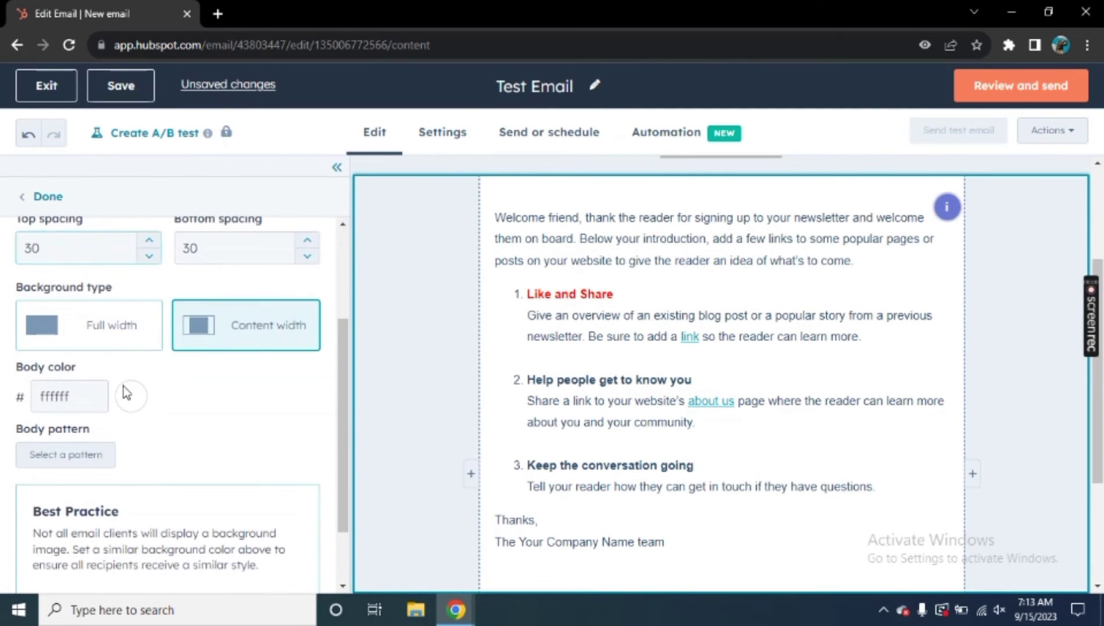
pyautogui.click(129, 394)
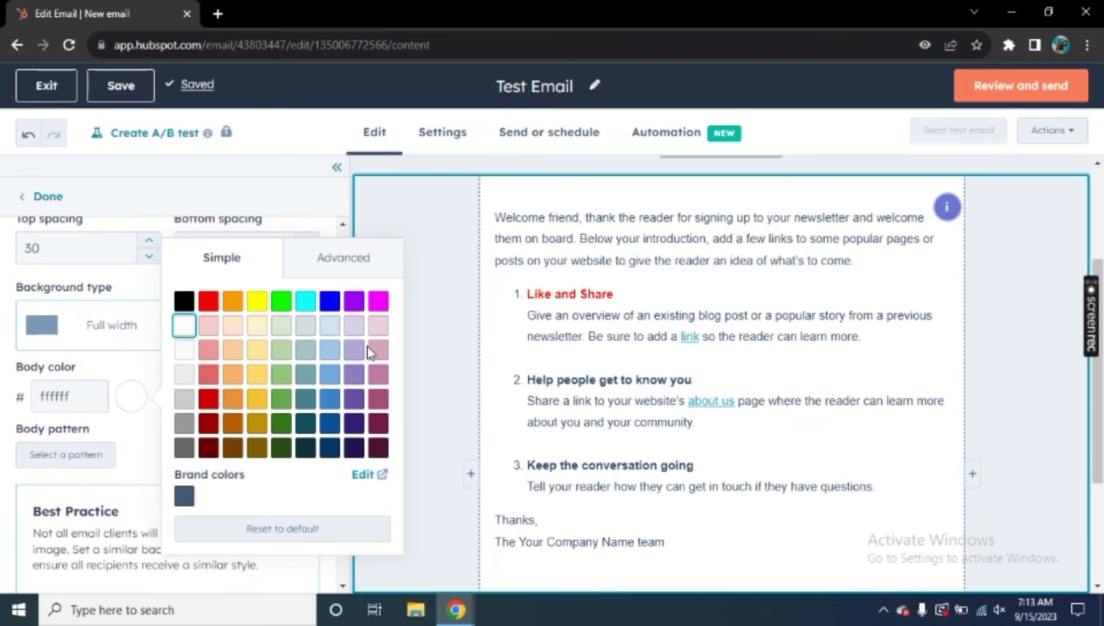
pyautogui.click(378, 326)
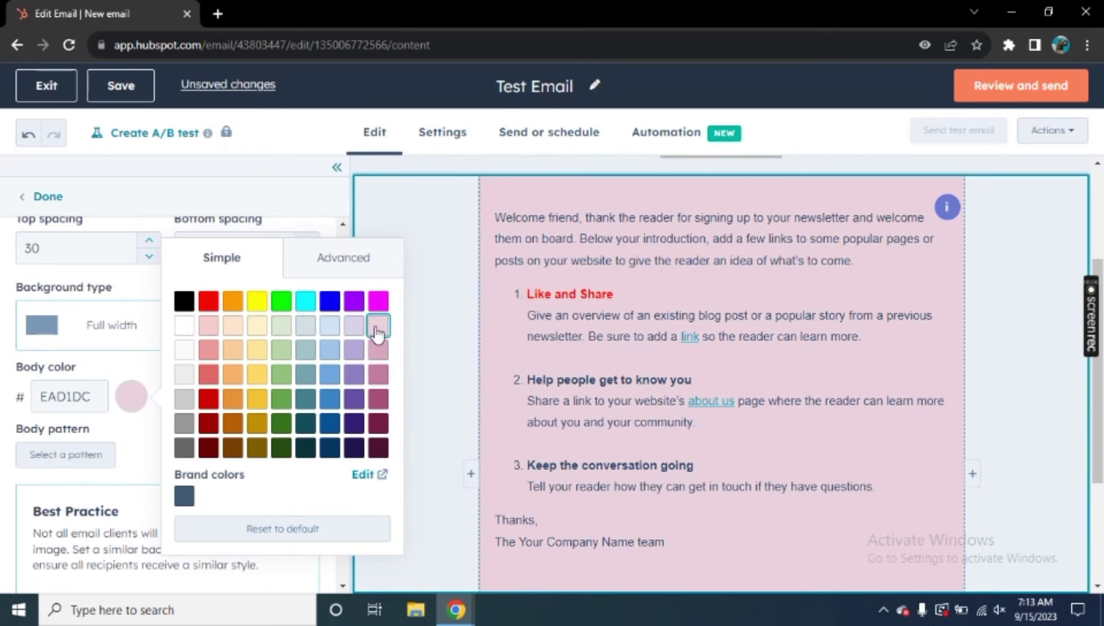
pyautogui.click(462, 377)
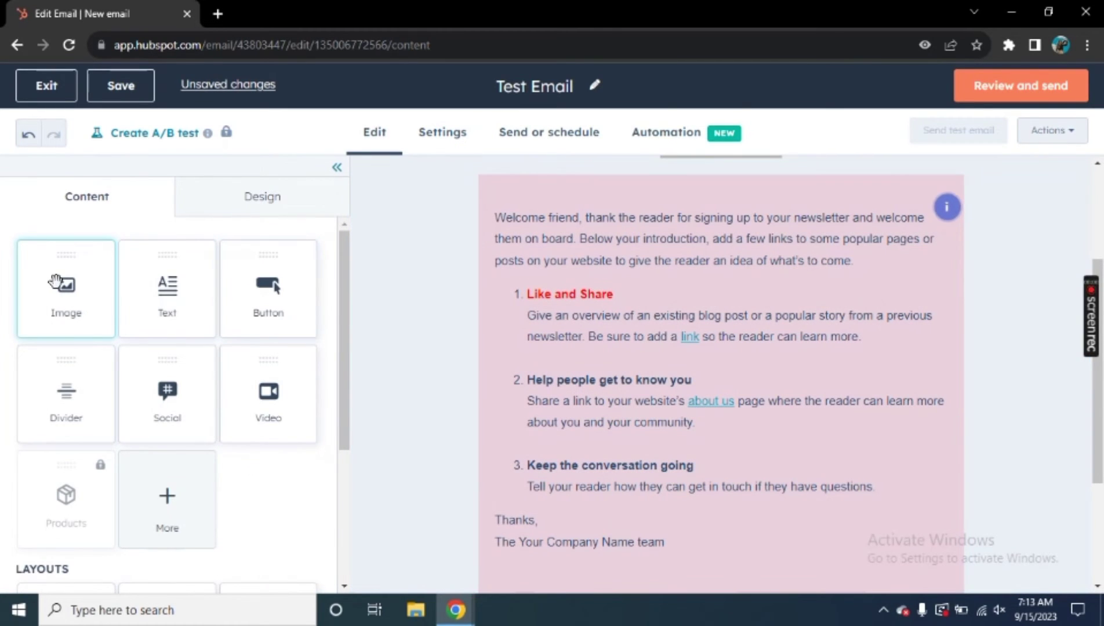
# Add an image block above the welcome text containing the Digibuddy image.
pyautogui.moveTo(62, 284); pyautogui.dragTo(602, 209)
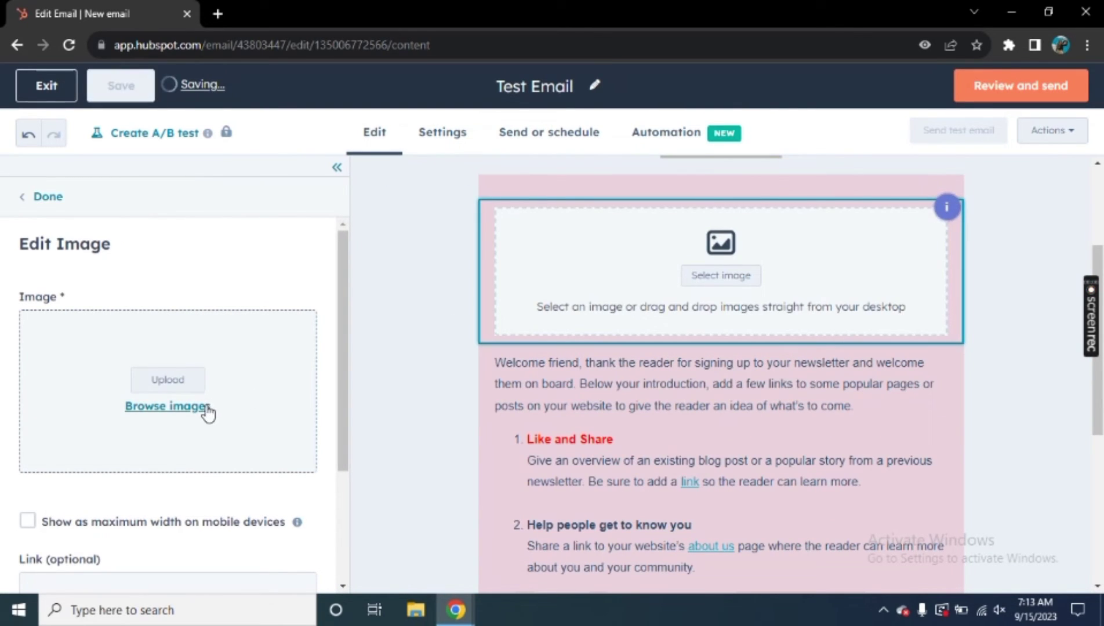
pyautogui.click(167, 406)
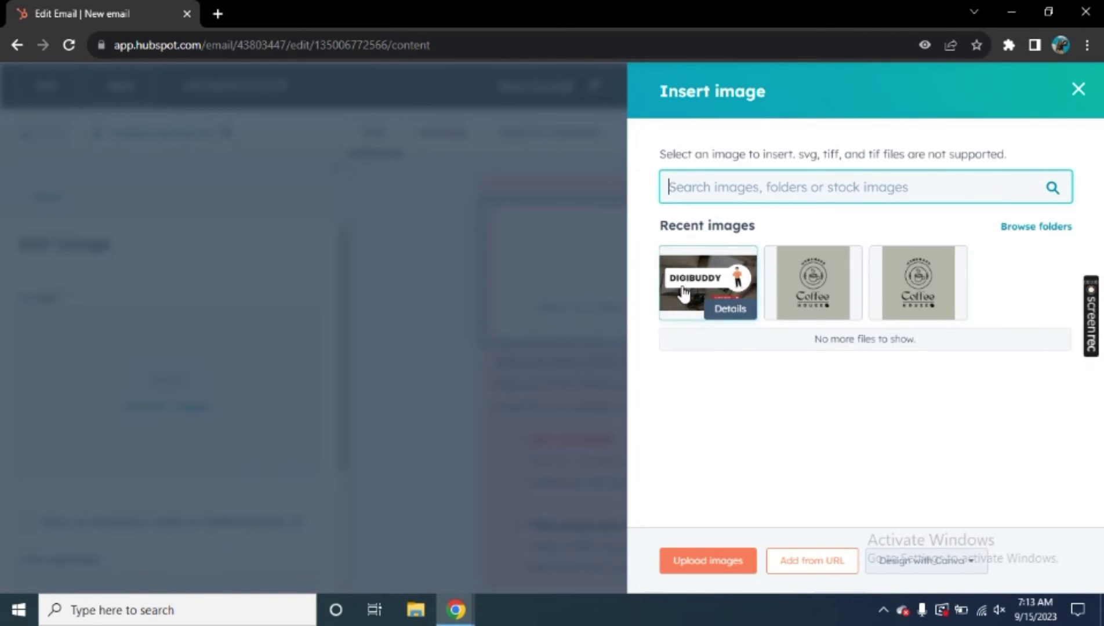
pyautogui.click(729, 308)
pyautogui.click(685, 293)
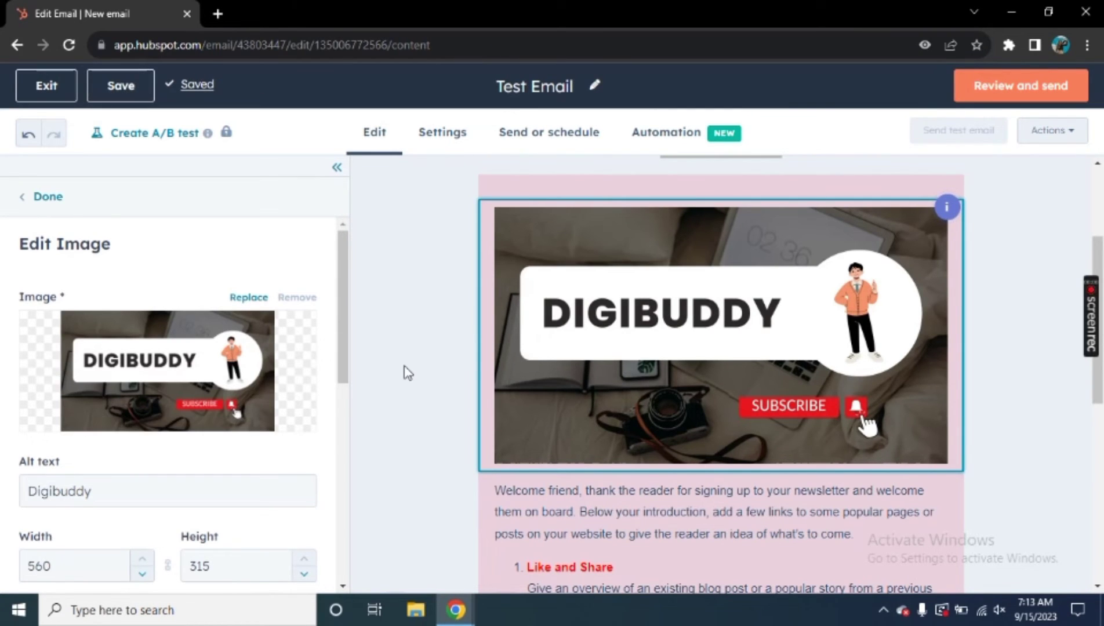
# Resize the Digibuddy image to 150 pixels wide (150 × 84).
pyautogui.scroll(-3, 193, 467)
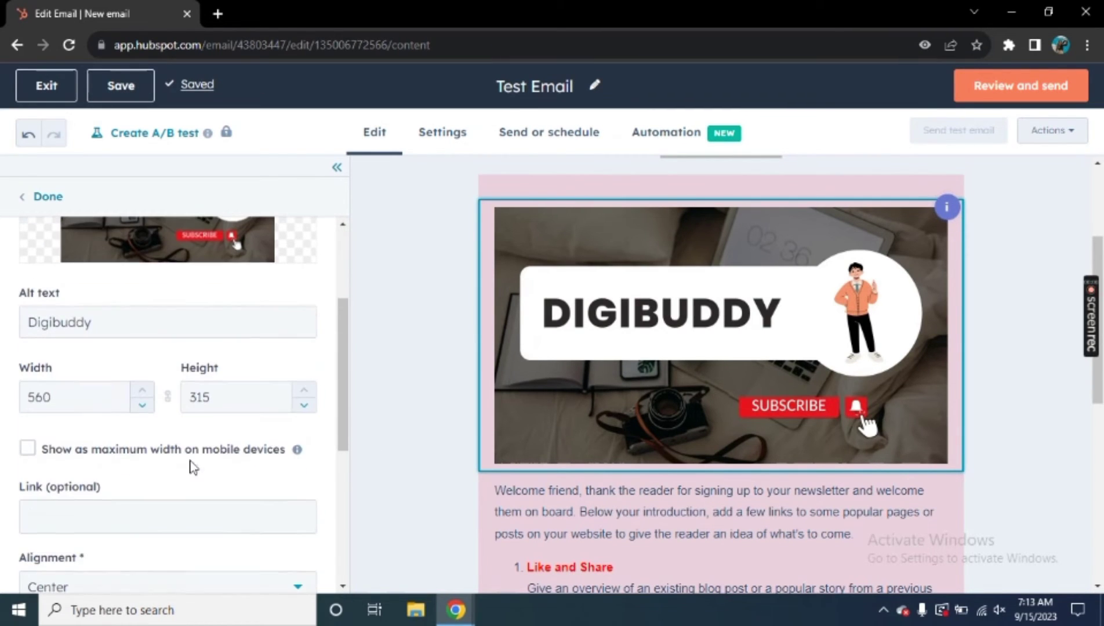
pyautogui.click(69, 387)
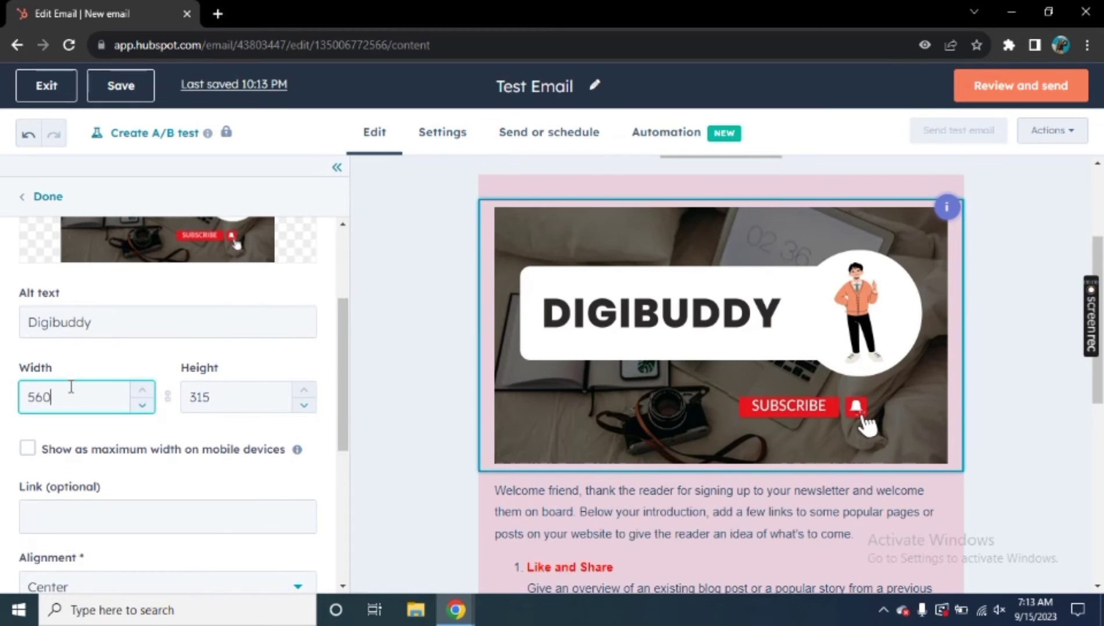
pyautogui.press('BackSpace')
pyautogui.press('BackSpace')
pyautogui.press('BackSpace')
pyautogui.write('150')
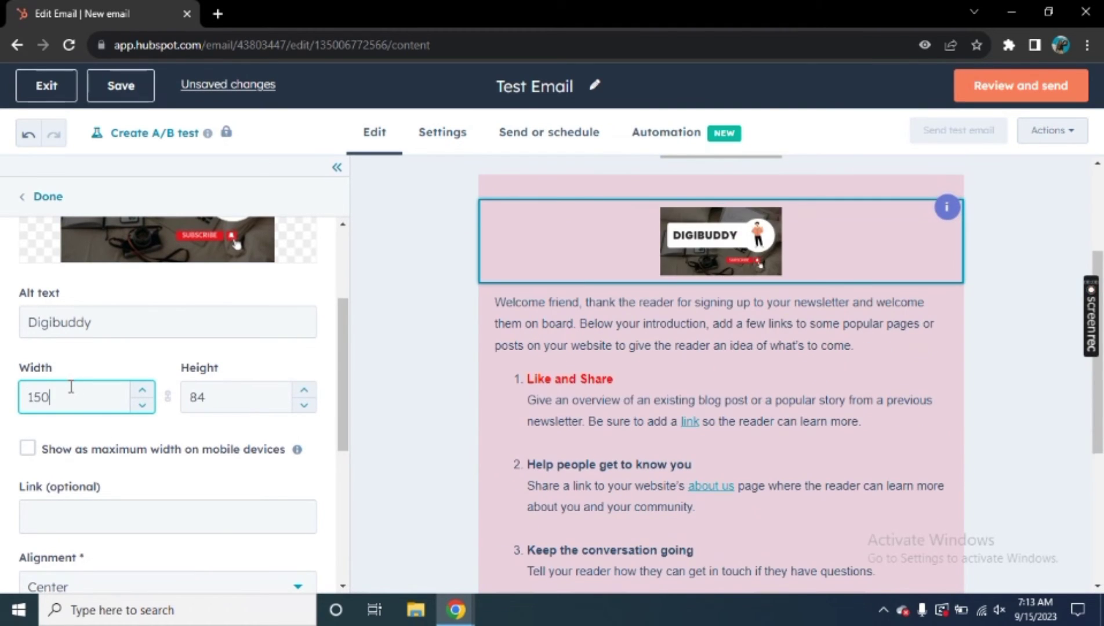
pyautogui.click(378, 394)
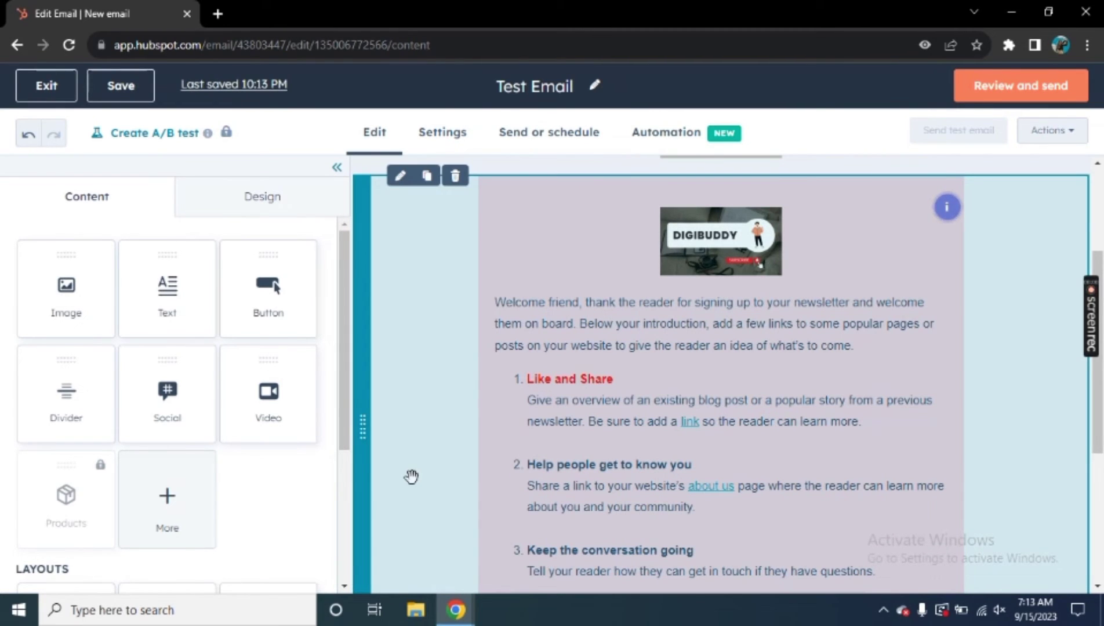
# Add a social follow block with a WhatsApp entry and its link, then save.
pyautogui.scroll(-5, 638, 261)
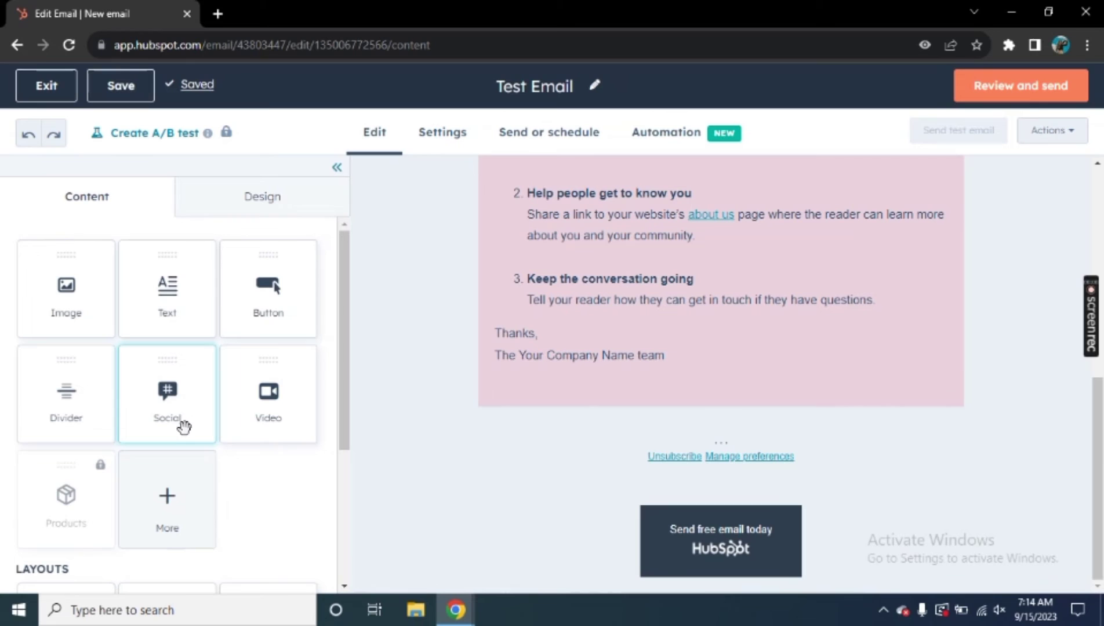
pyautogui.moveTo(183, 423); pyautogui.dragTo(690, 412)
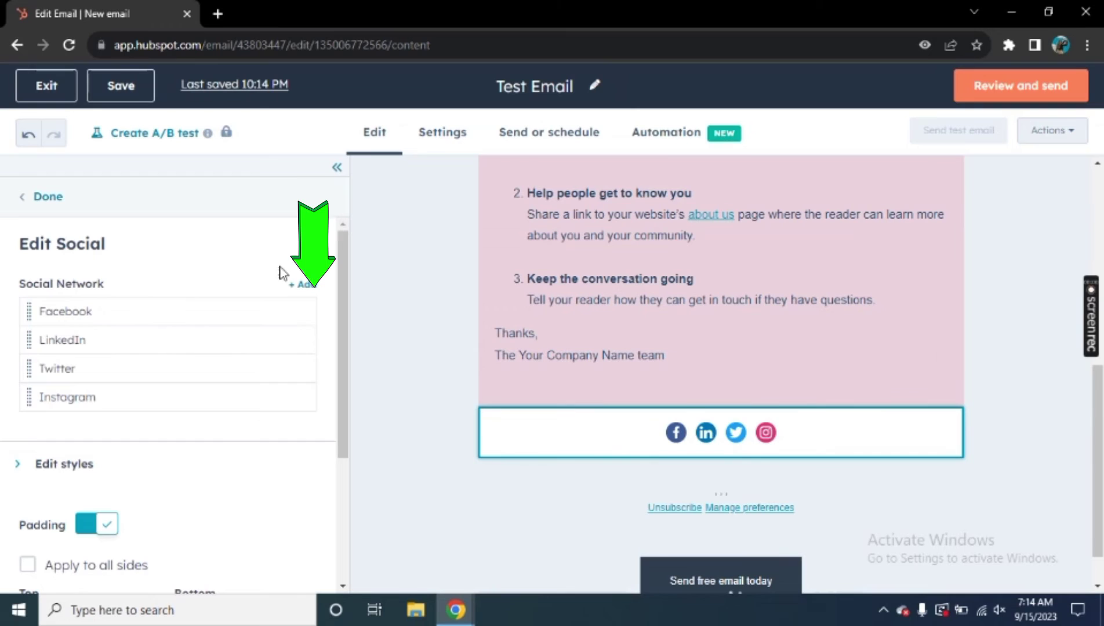
pyautogui.click(304, 284)
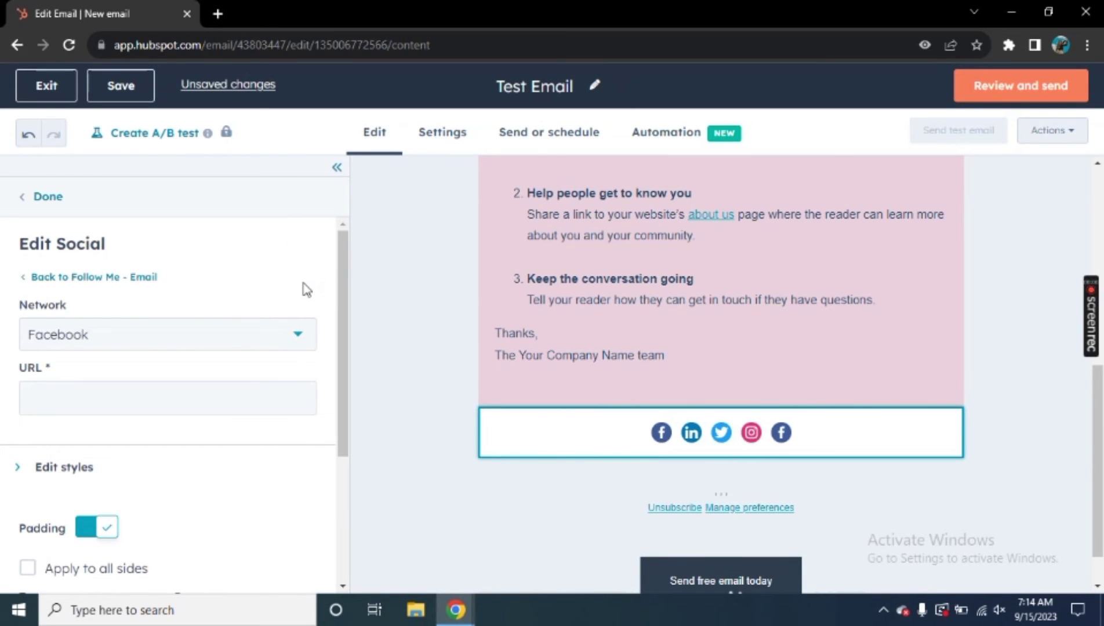
pyautogui.click(304, 338)
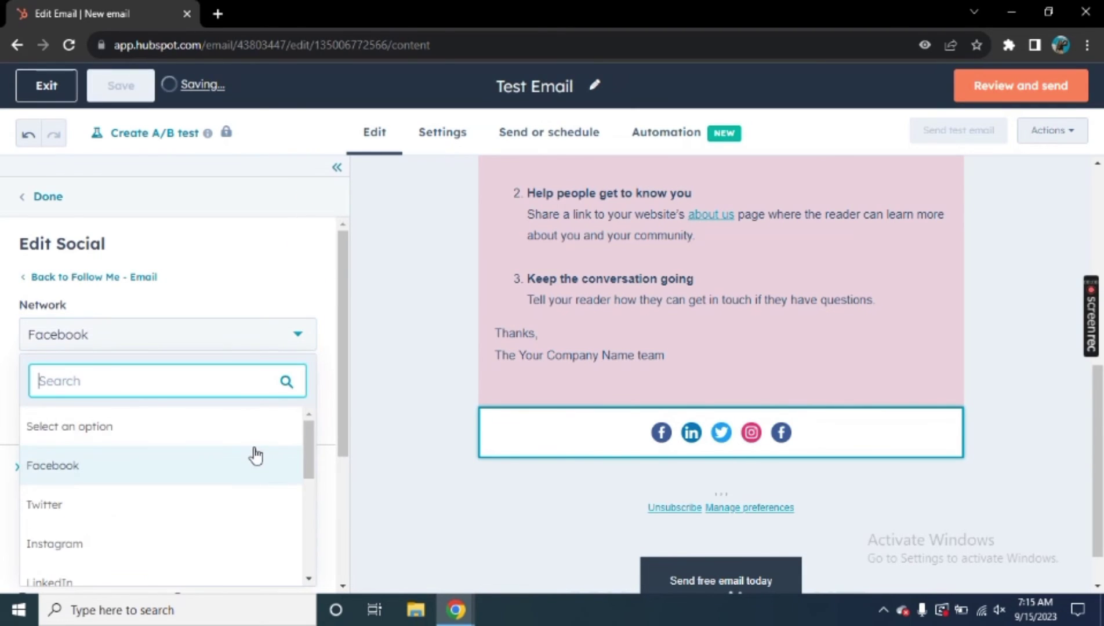
pyautogui.scroll(-5, 256, 456)
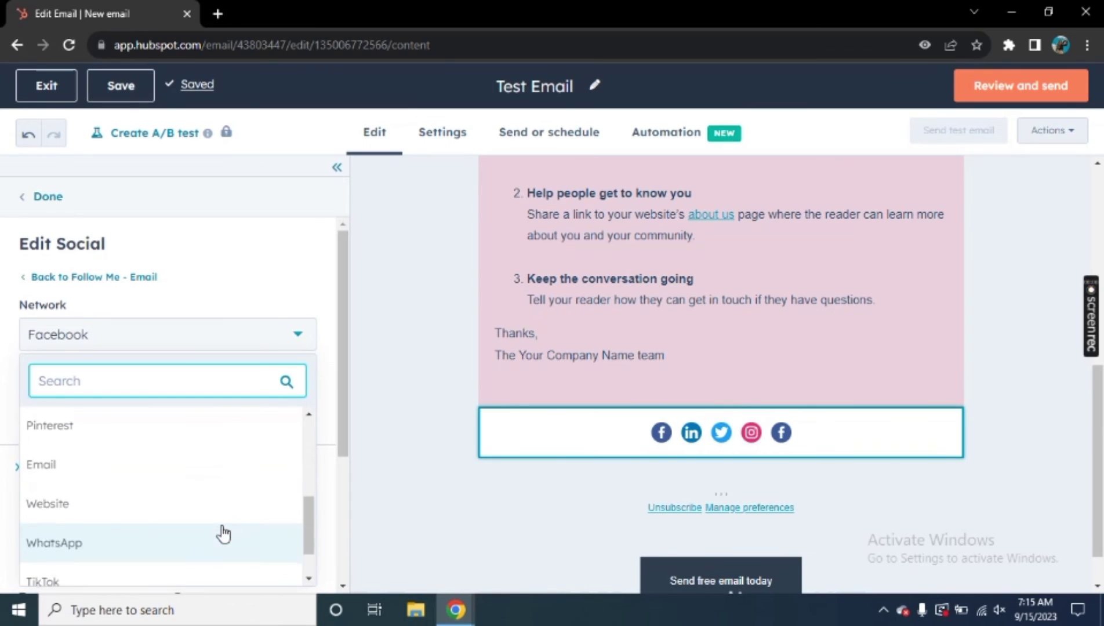
pyautogui.scroll(-1, 224, 527)
pyautogui.click(227, 513)
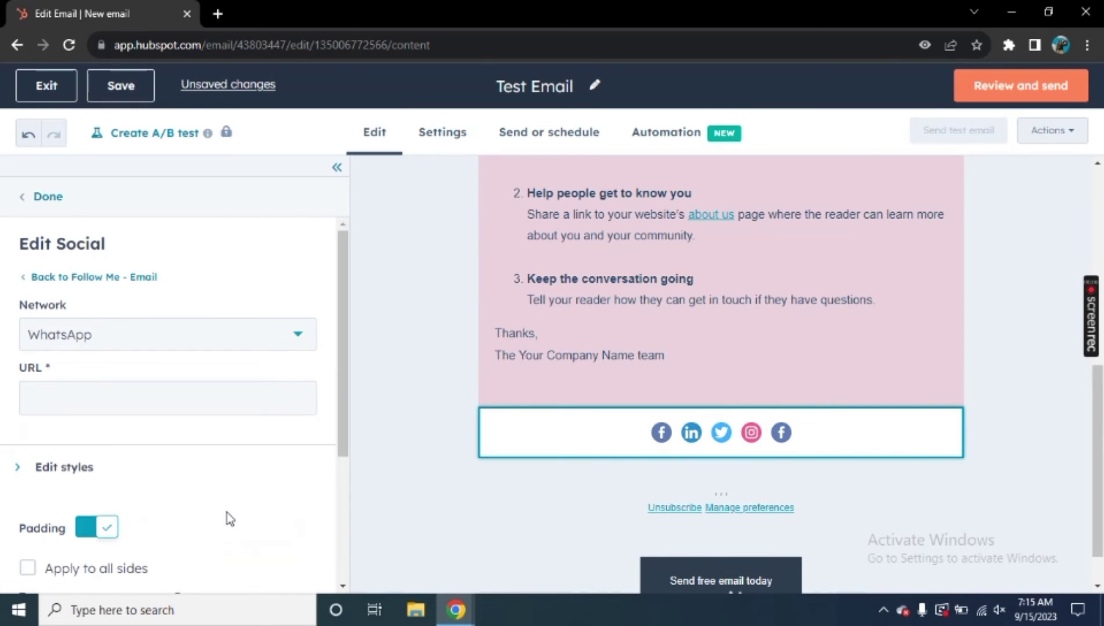
pyautogui.click(200, 397)
pyautogui.write('1234567890')
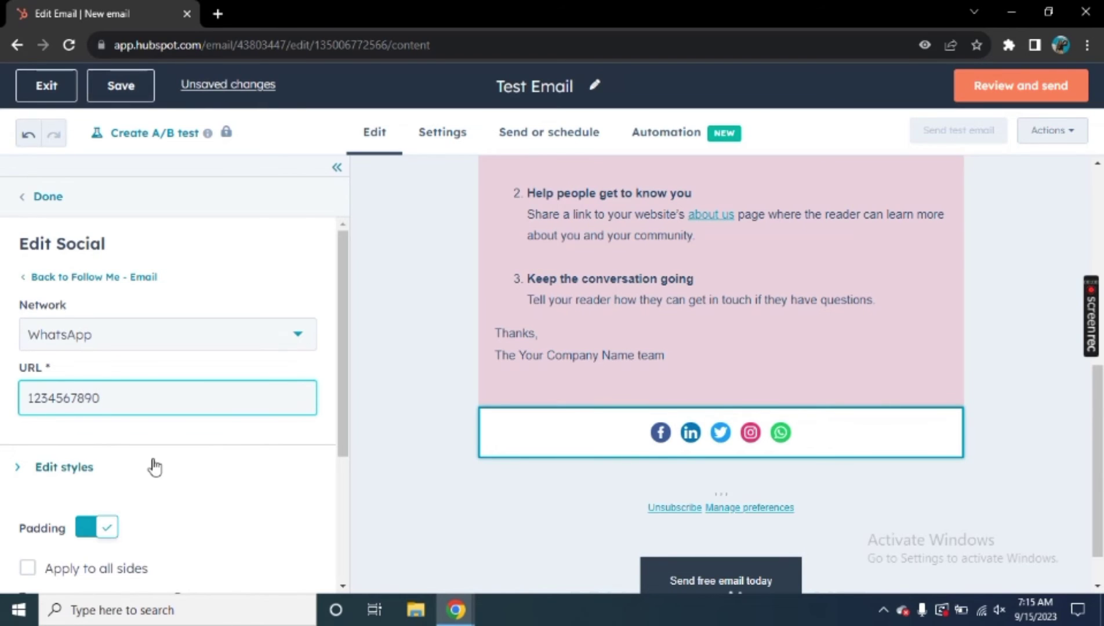
pyautogui.scroll(-4, 153, 459)
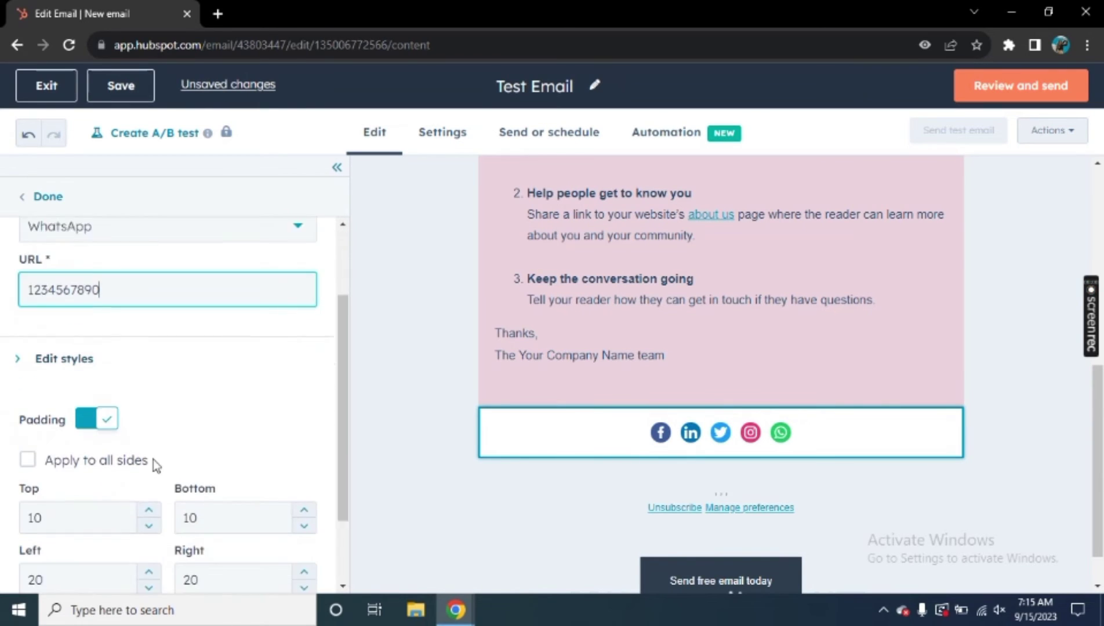
pyautogui.click(116, 93)
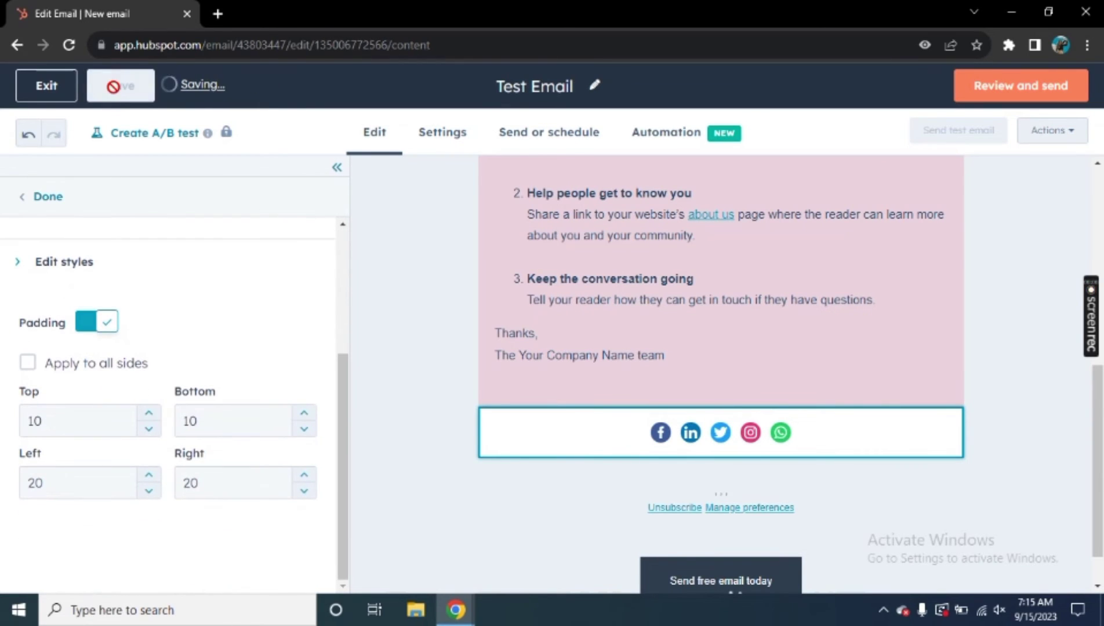
# Add a divider line below the sign-off.
pyautogui.click(439, 386)
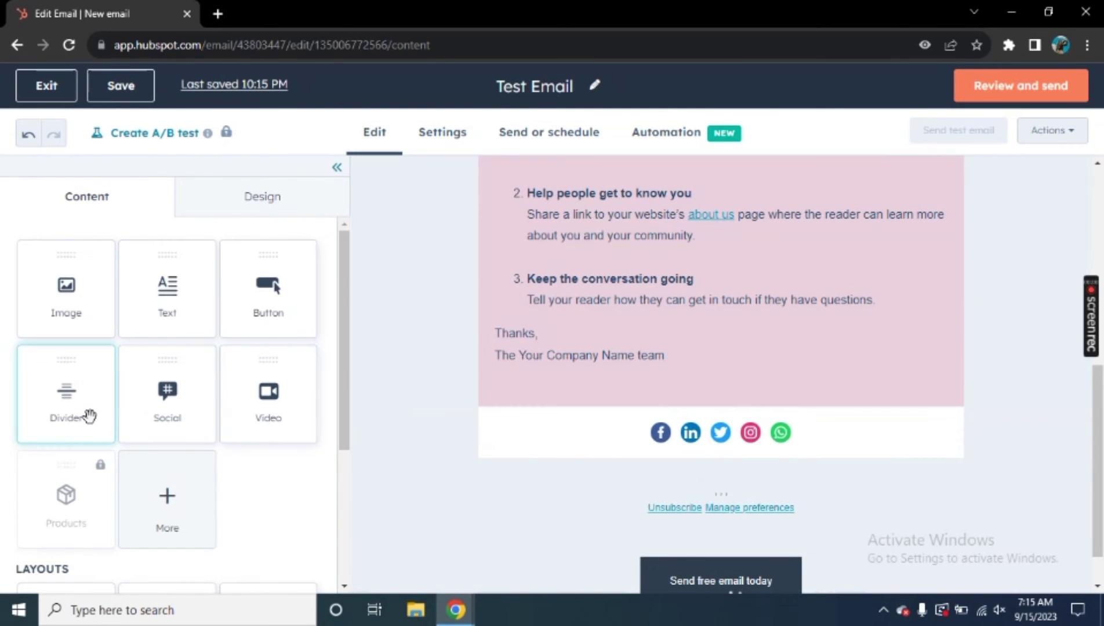
pyautogui.moveTo(90, 416)
pyautogui.mouseDown()
pyautogui.moveTo(801, 369)
pyautogui.moveTo(789, 380)
pyautogui.mouseUp()
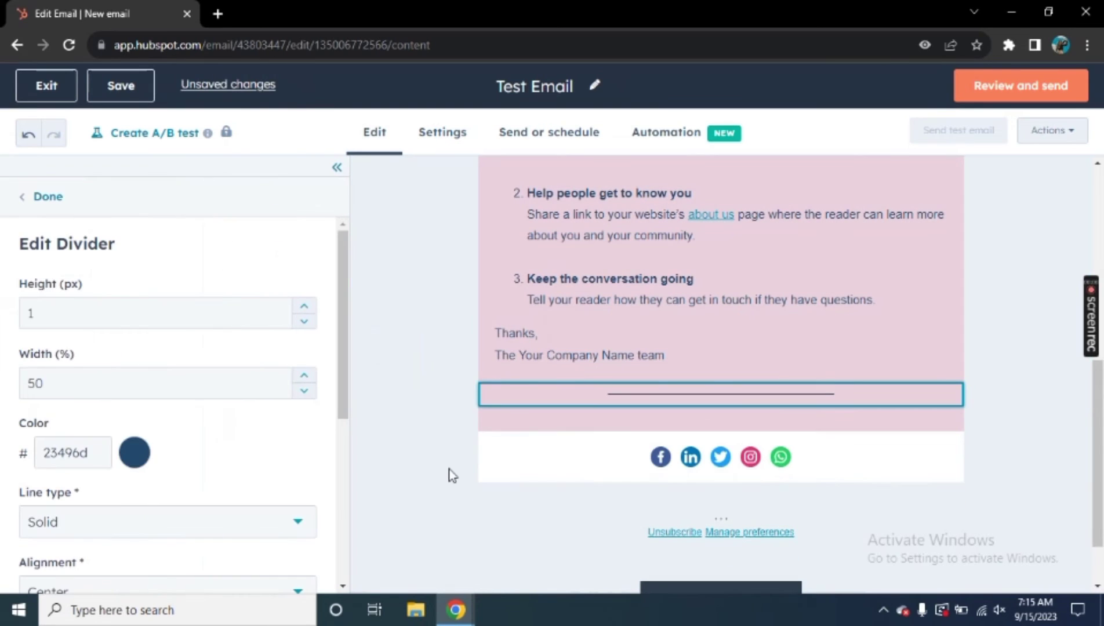
pyautogui.click(452, 475)
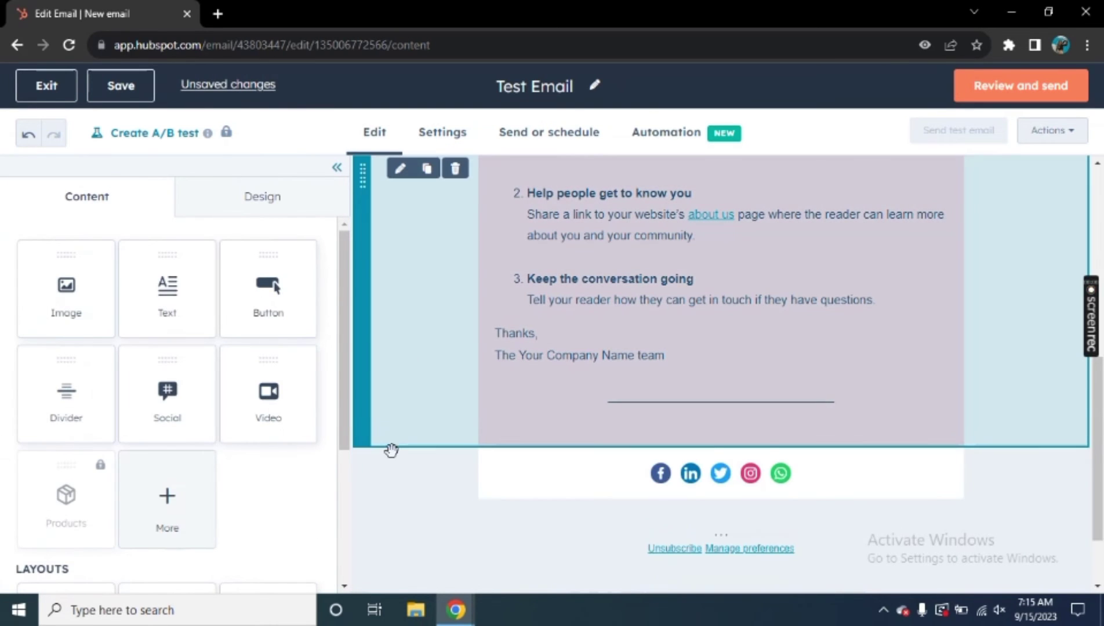
pyautogui.scroll(-4, 348, 517)
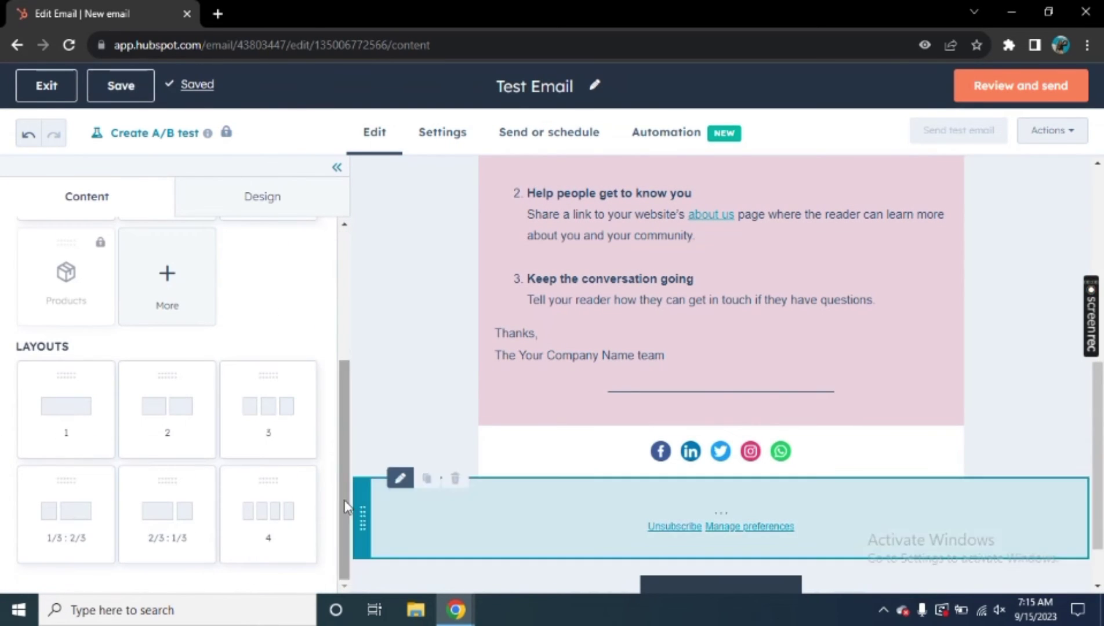
pyautogui.scroll(4, 259, 419)
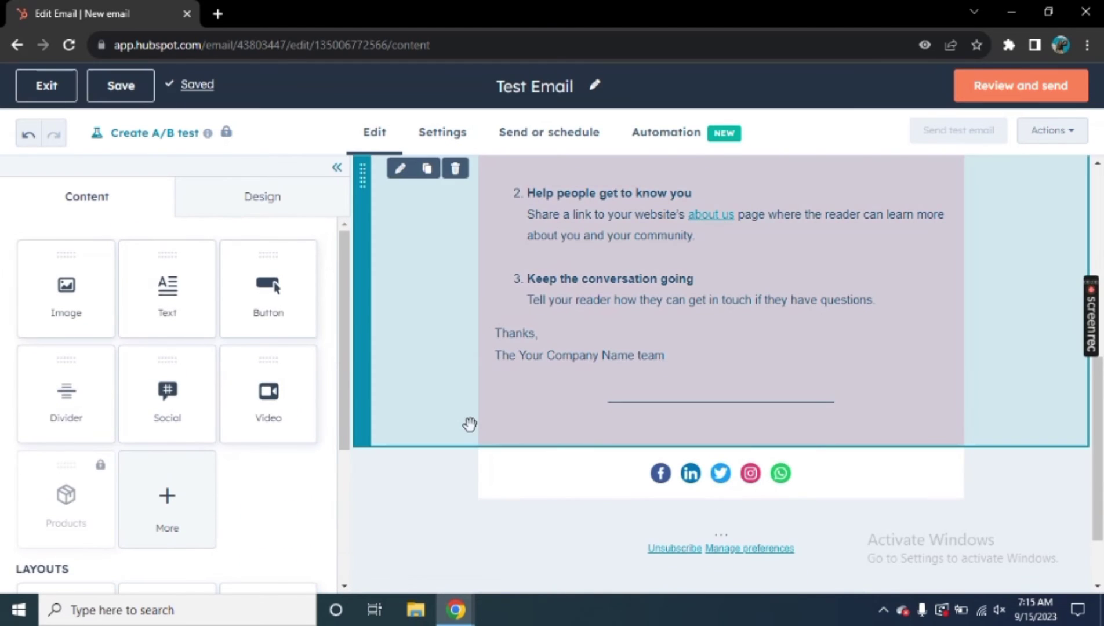
pyautogui.scroll(8, 469, 426)
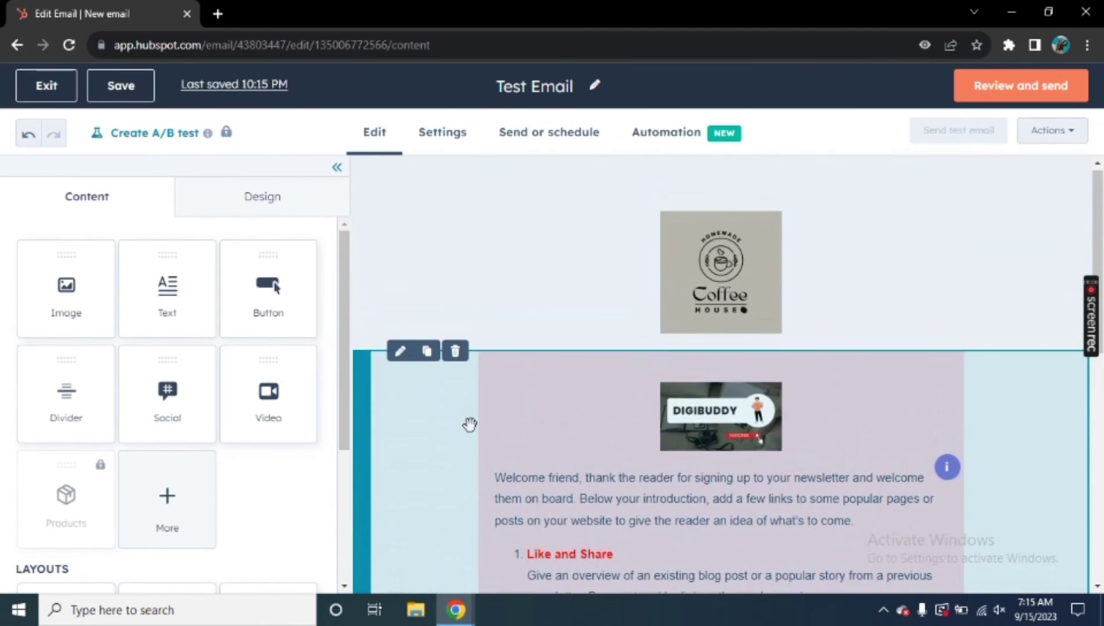
pyautogui.scroll(-8, 470, 425)
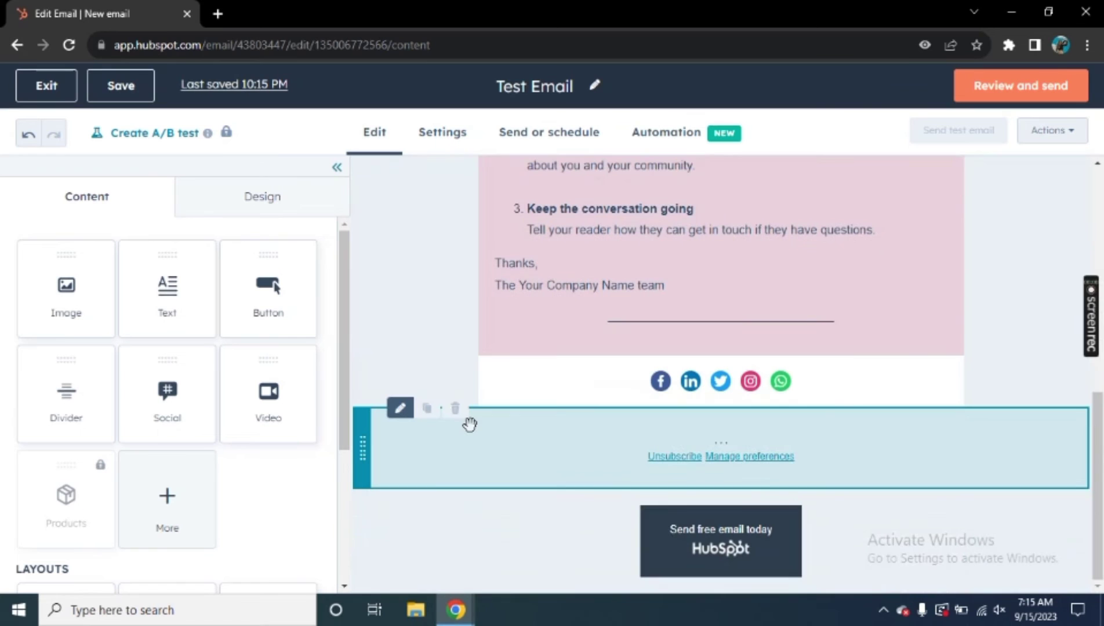
pyautogui.scroll(8, 469, 425)
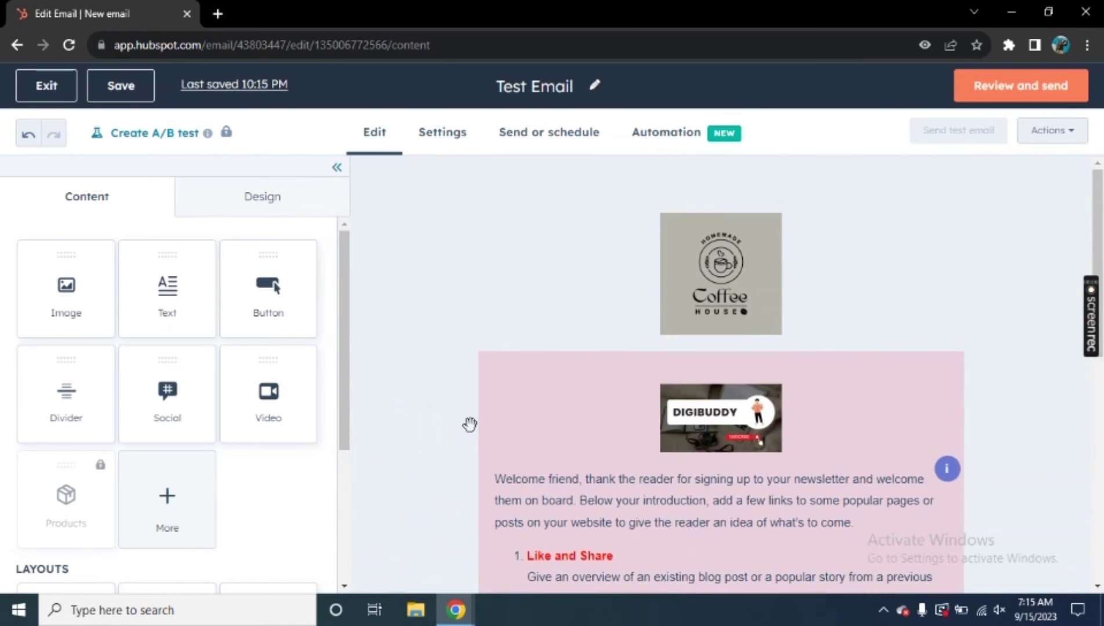
pyautogui.scroll(-8, 433, 322)
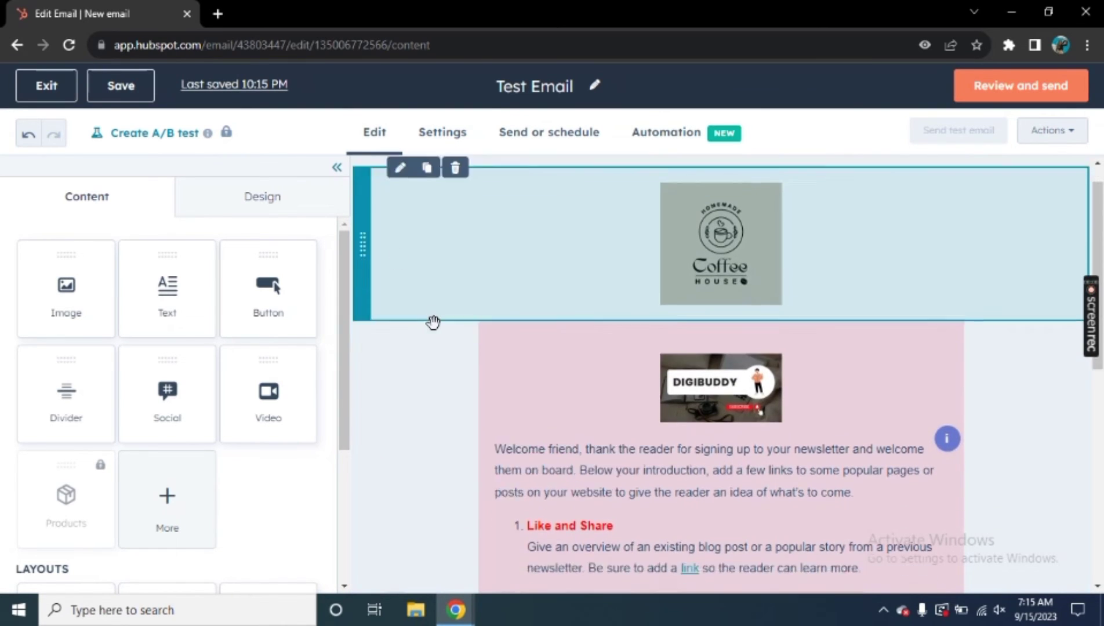
pyautogui.scroll(5, 433, 323)
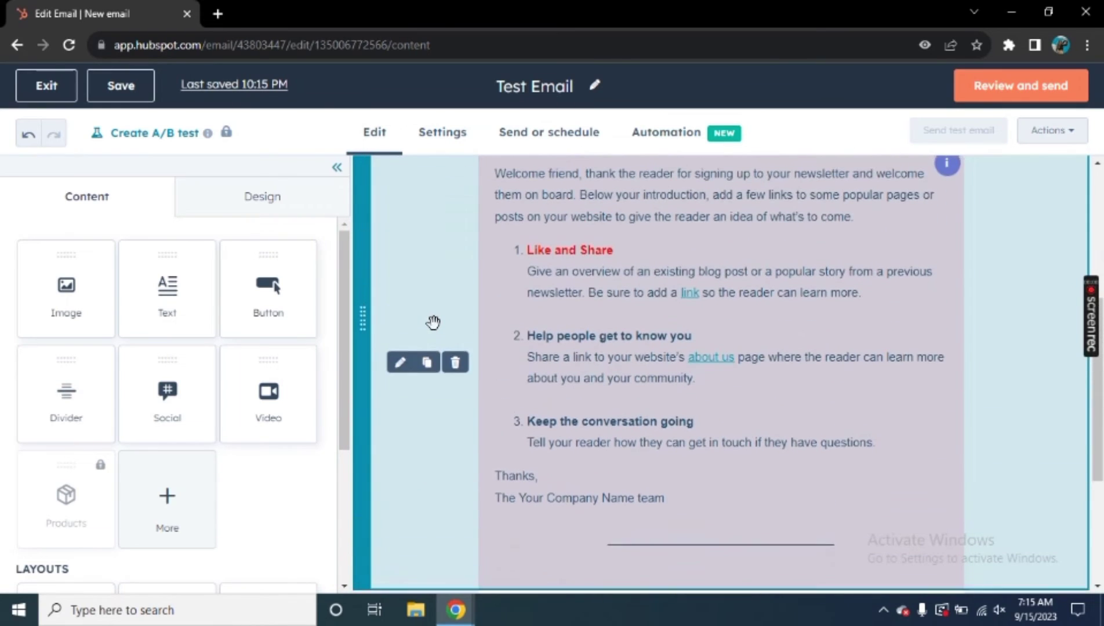
pyautogui.scroll(2, 433, 323)
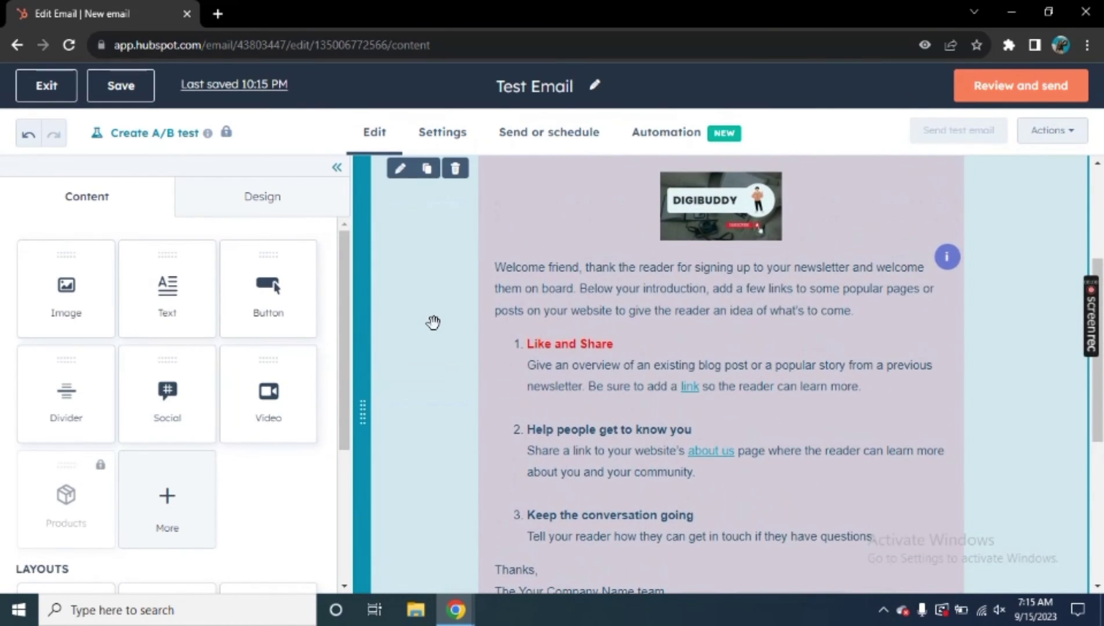
pyautogui.scroll(3, 433, 322)
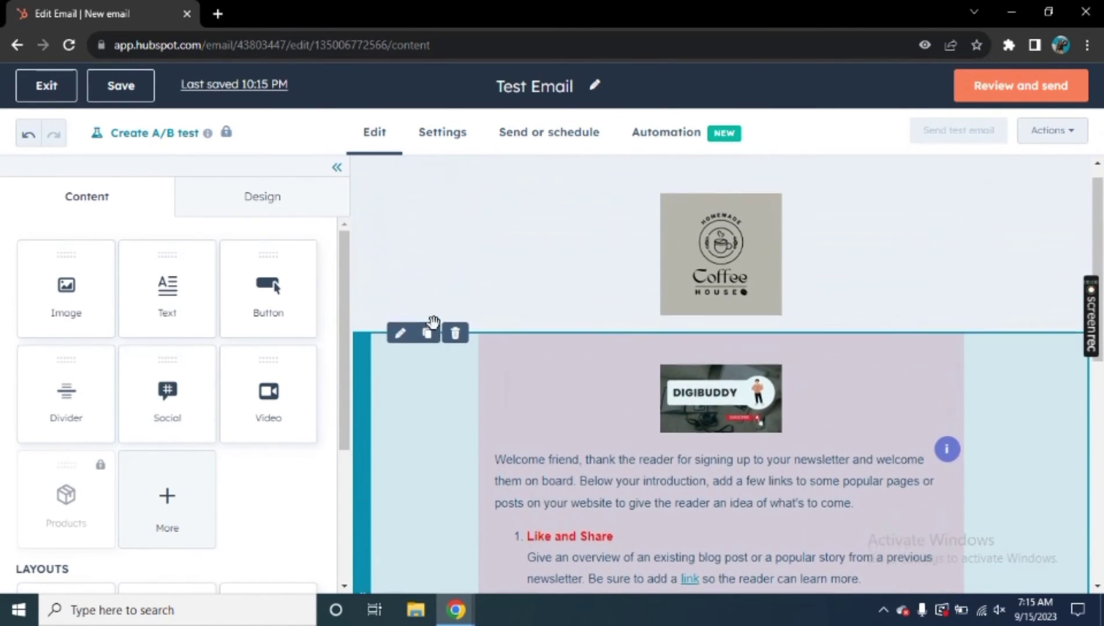
# Enter 'Welcome' as the email's subject line.
pyautogui.click(440, 140)
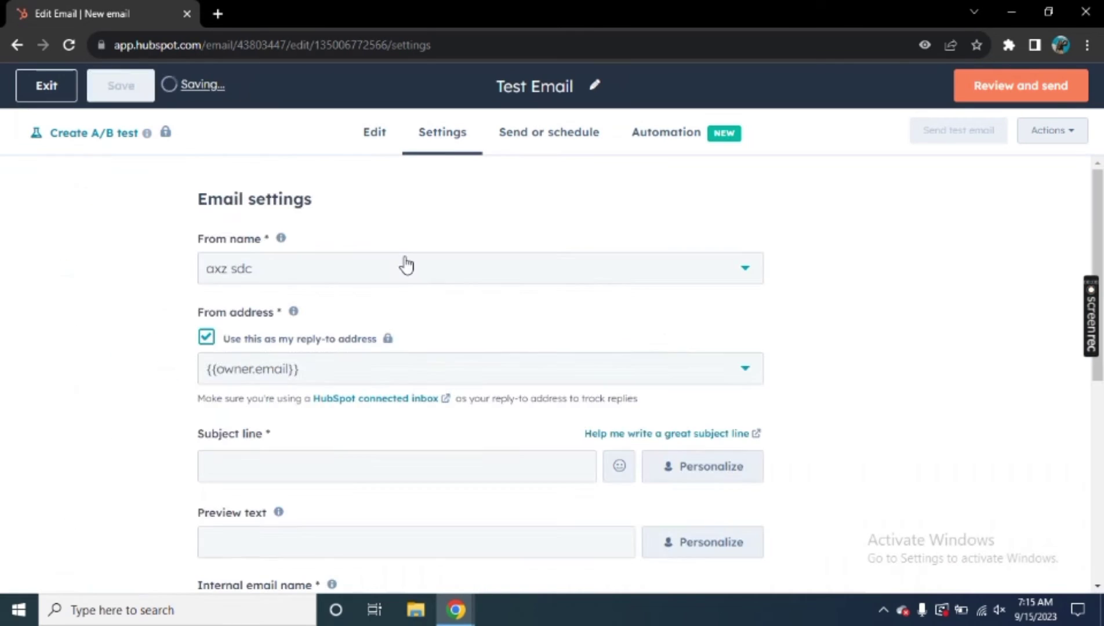
pyautogui.scroll(-2, 190, 446)
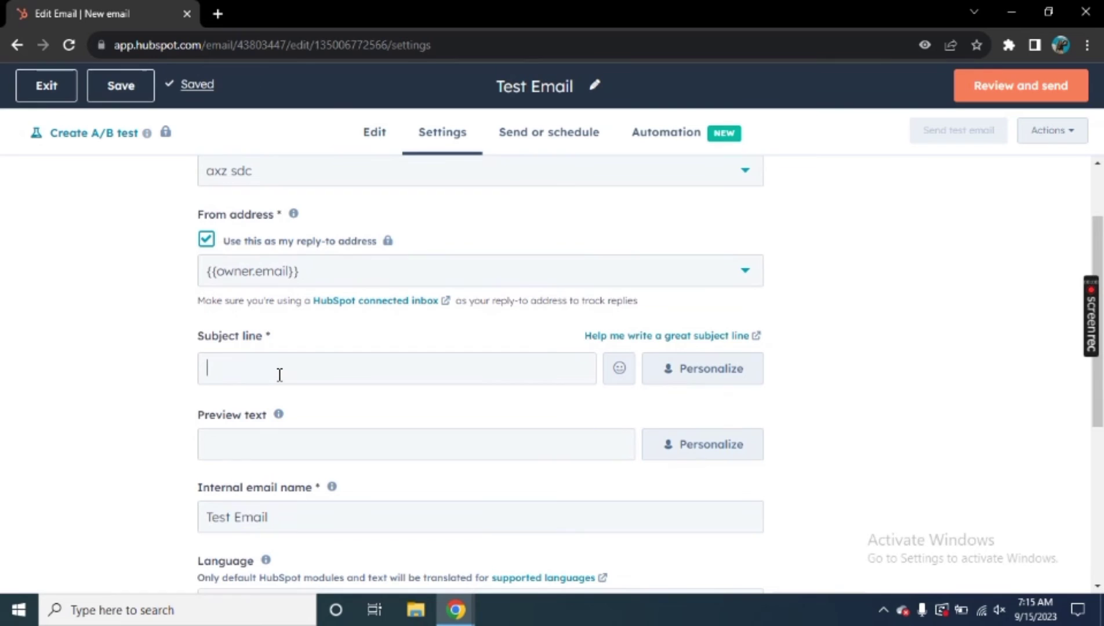
pyautogui.write('Wel')
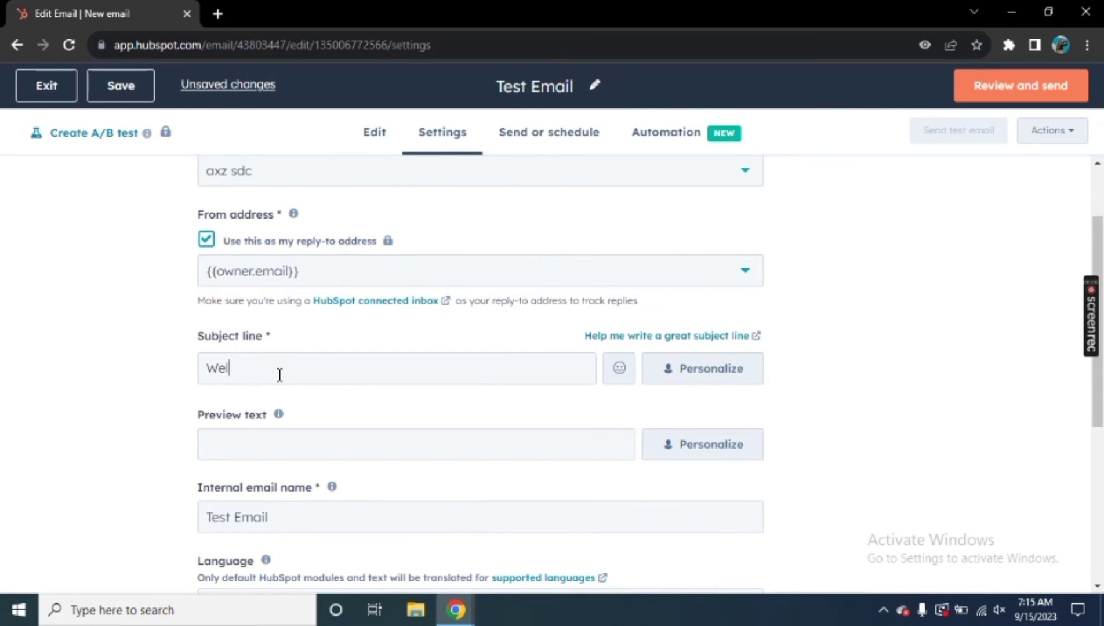
pyautogui.write('come')
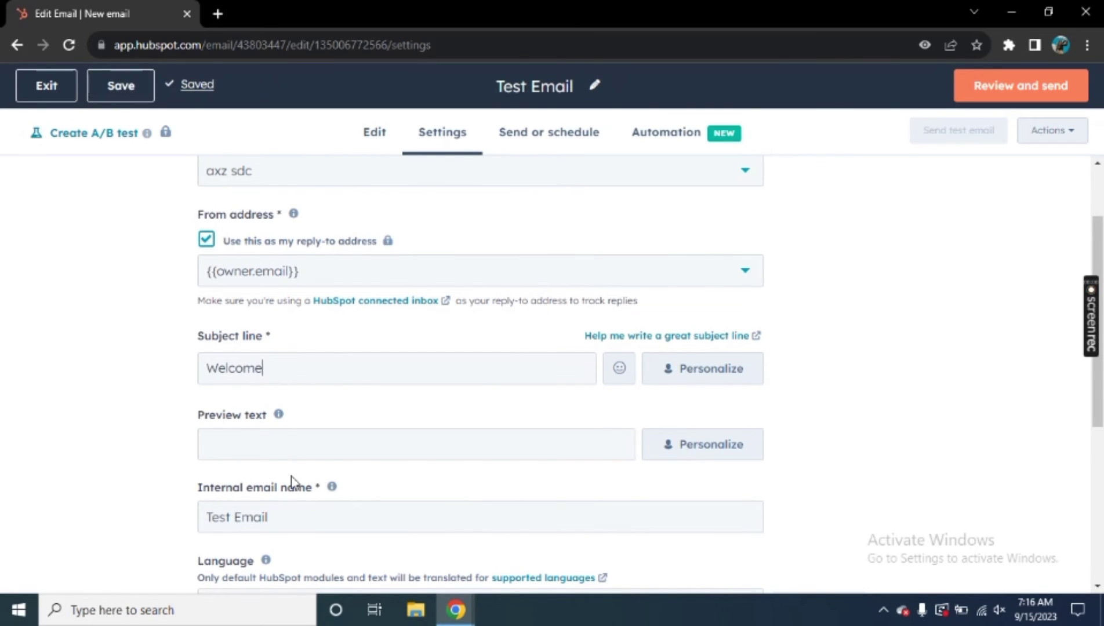
pyautogui.scroll(-2, 292, 487)
pyautogui.scroll(-1, 293, 494)
# Keep English as language and Marketing Information as subscription type, then go to Send or schedule.
pyautogui.click(305, 458)
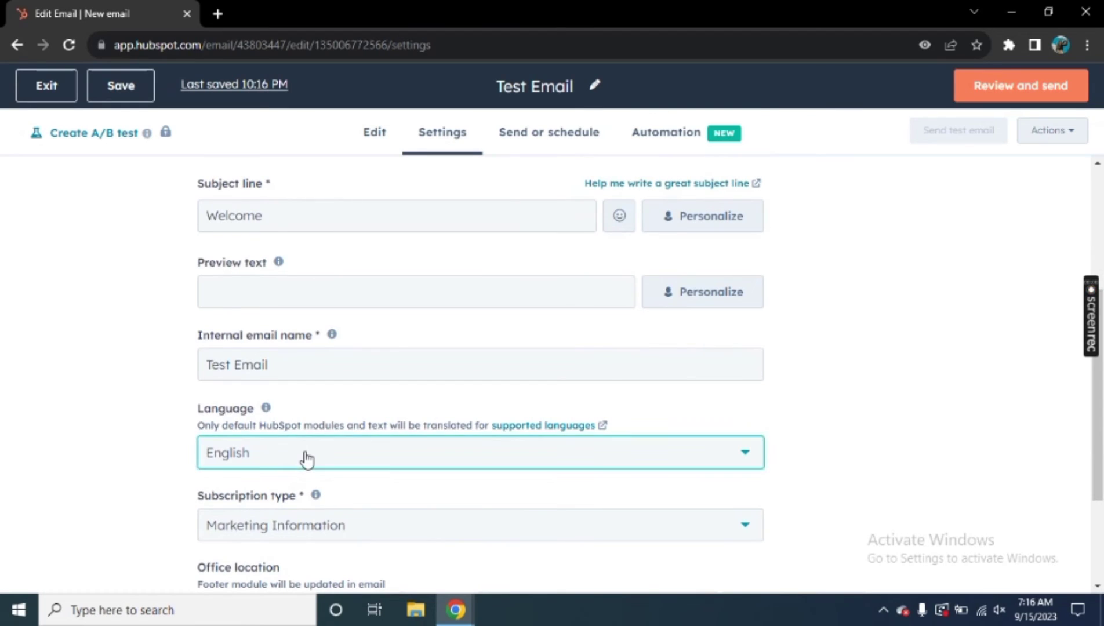
pyautogui.click(305, 458)
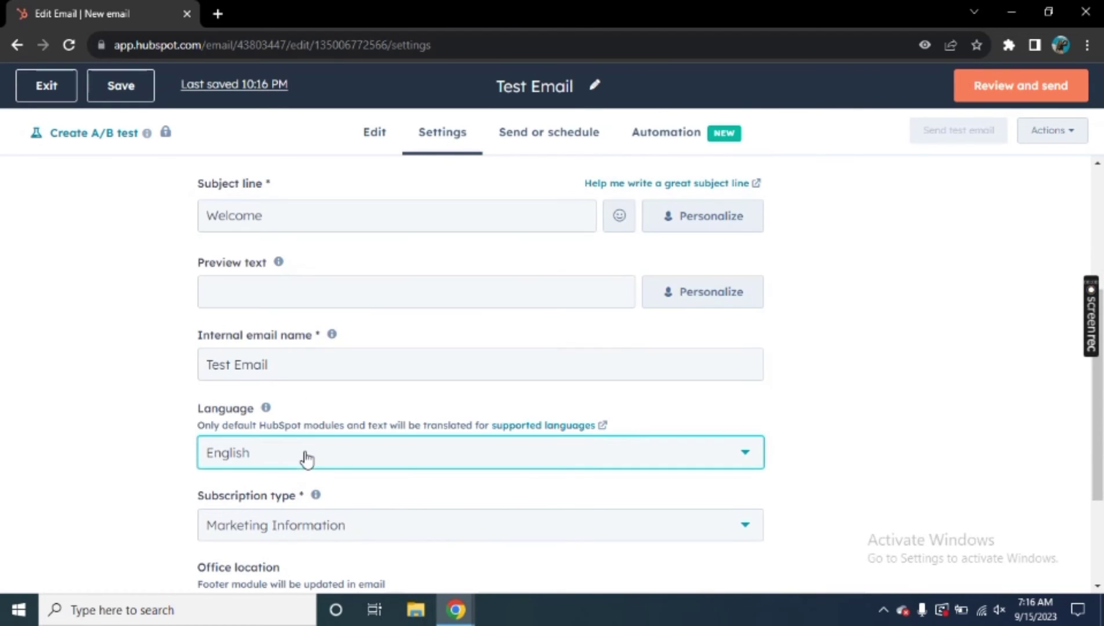
pyautogui.click(343, 542)
pyautogui.click(345, 543)
pyautogui.scroll(4, 387, 368)
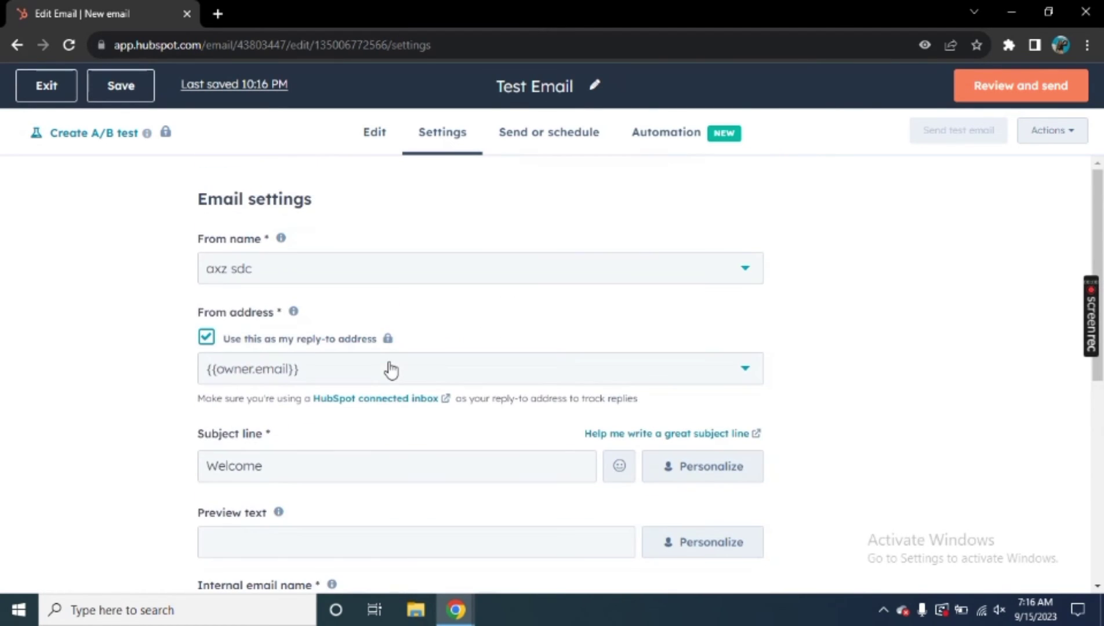
pyautogui.click(547, 137)
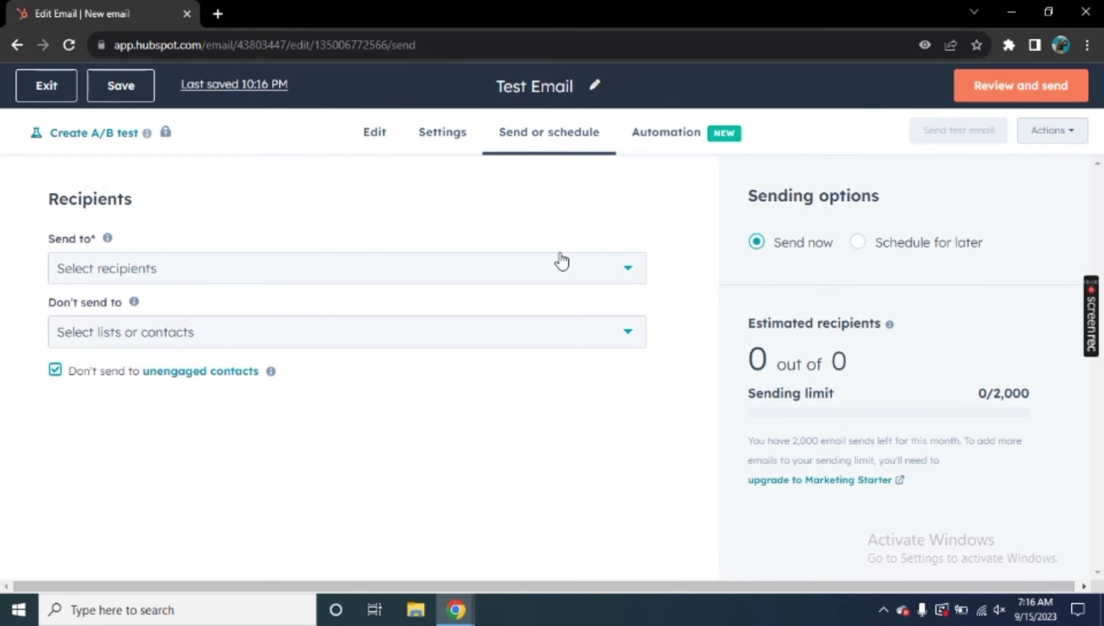
# Send to the Welcome newbies and mmbbbb lists plus three individual contacts, excluding no one.
pyautogui.click(562, 264)
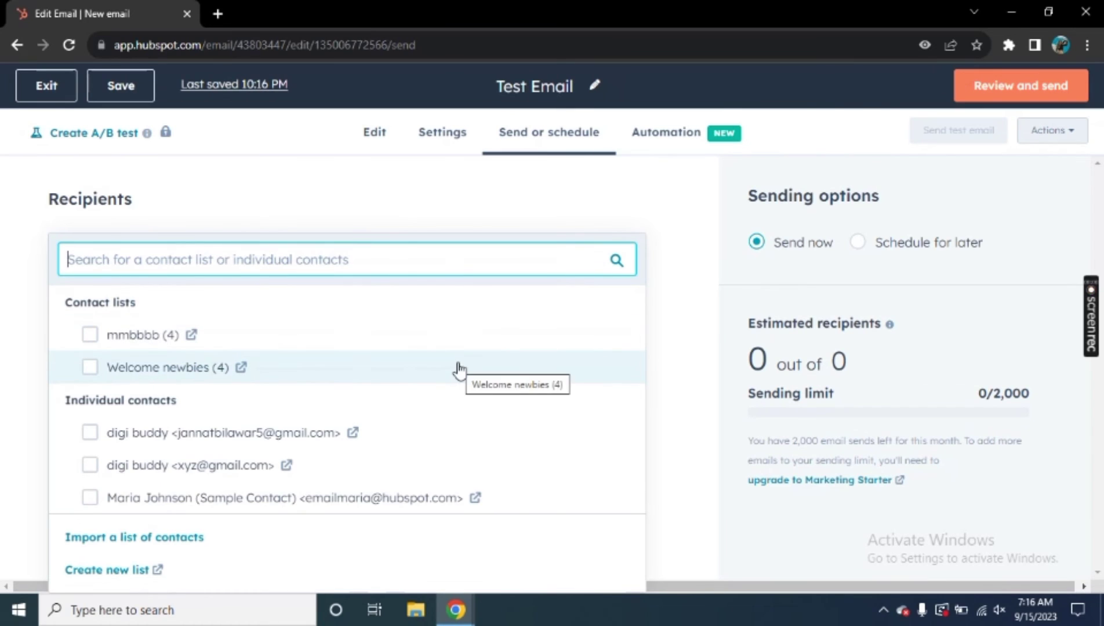
pyautogui.click(88, 369)
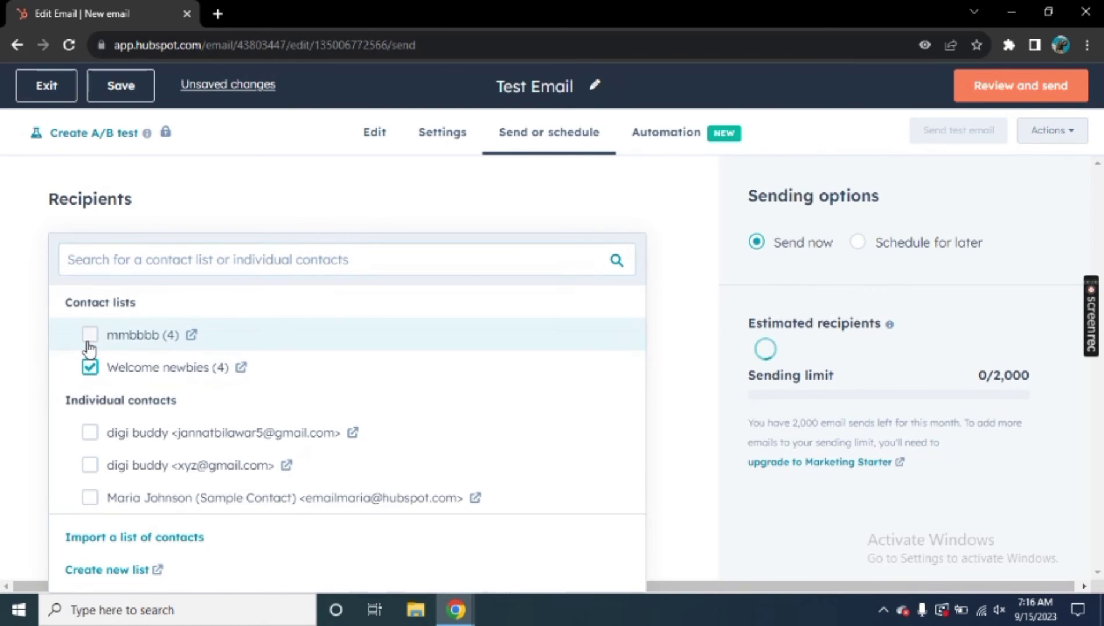
pyautogui.click(90, 336)
pyautogui.click(88, 436)
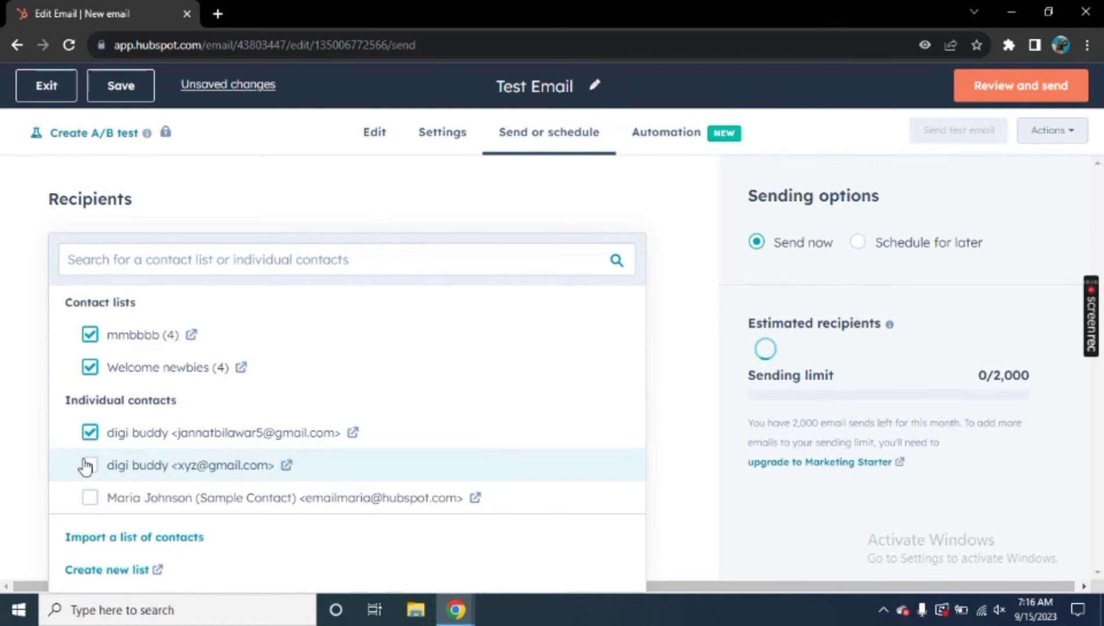
pyautogui.click(88, 465)
pyautogui.click(90, 499)
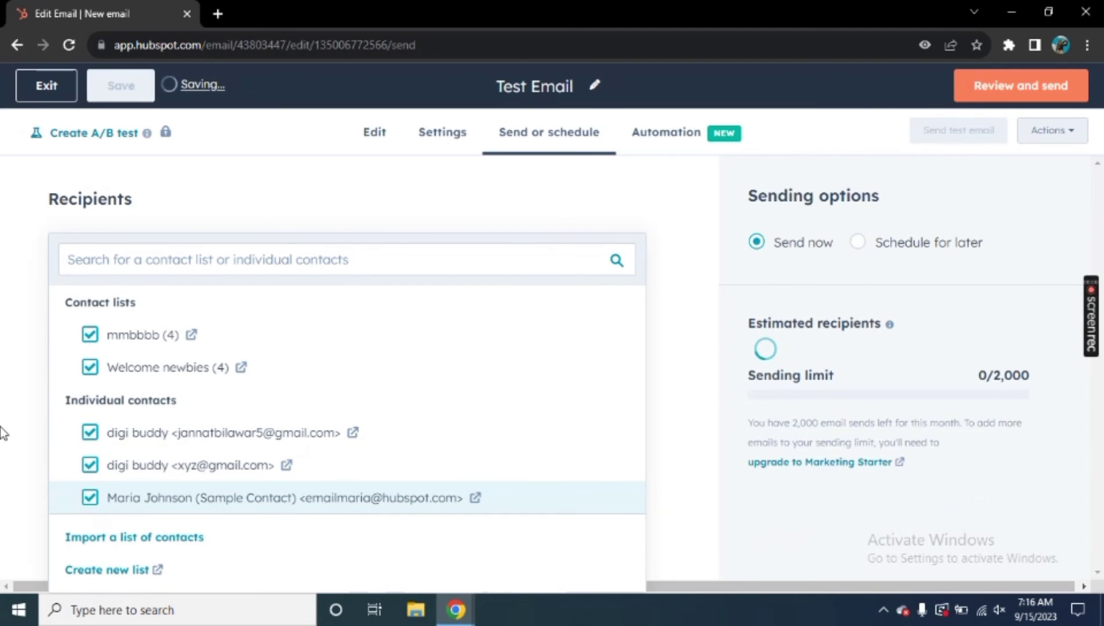
pyautogui.click(3, 434)
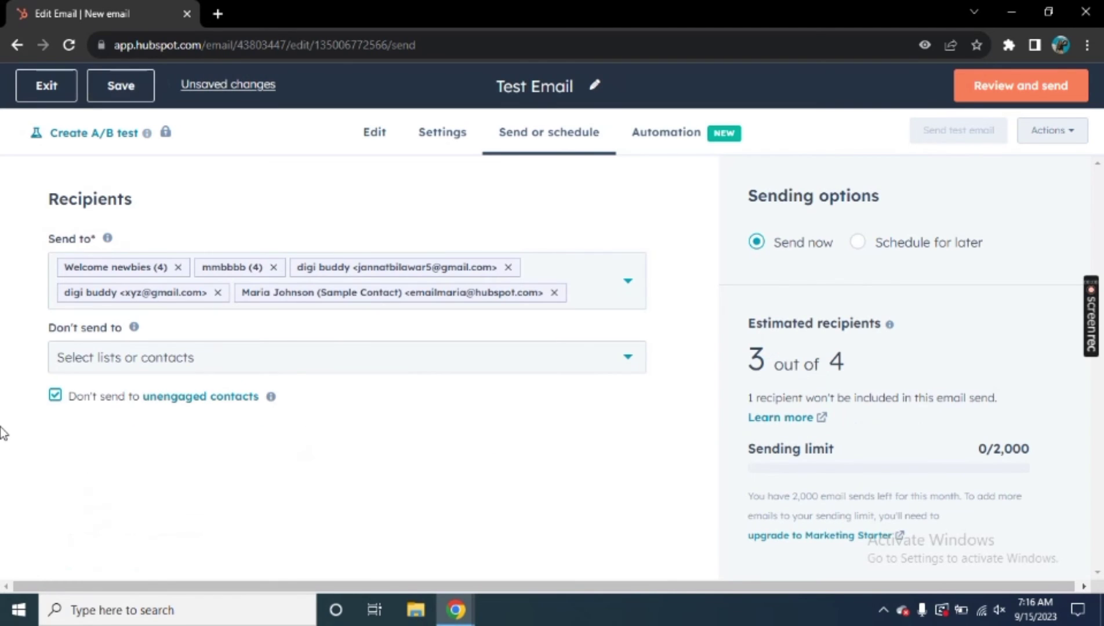
pyautogui.click(130, 357)
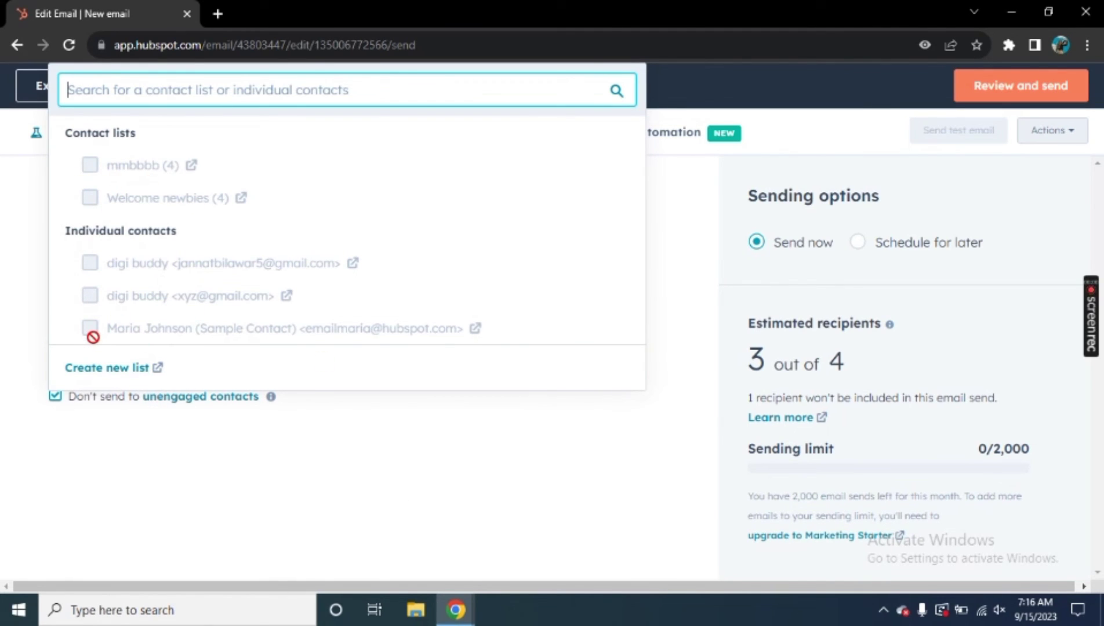
pyautogui.click(327, 452)
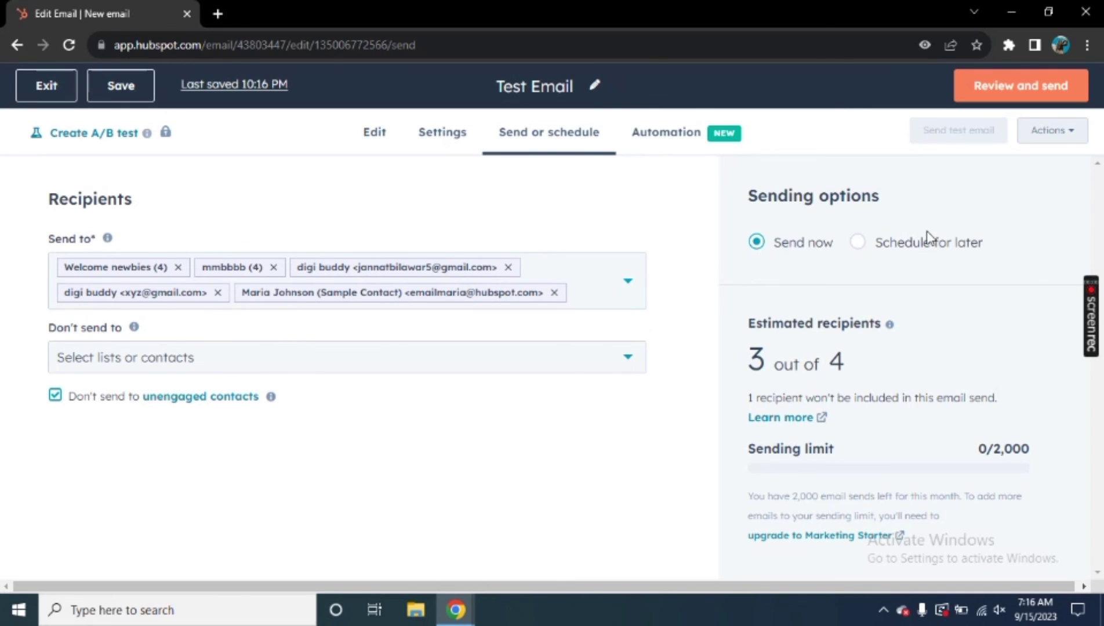
# Schedule the email for September 20 at 12:15 AM, then bring up Test Email's actions.
pyautogui.click(859, 243)
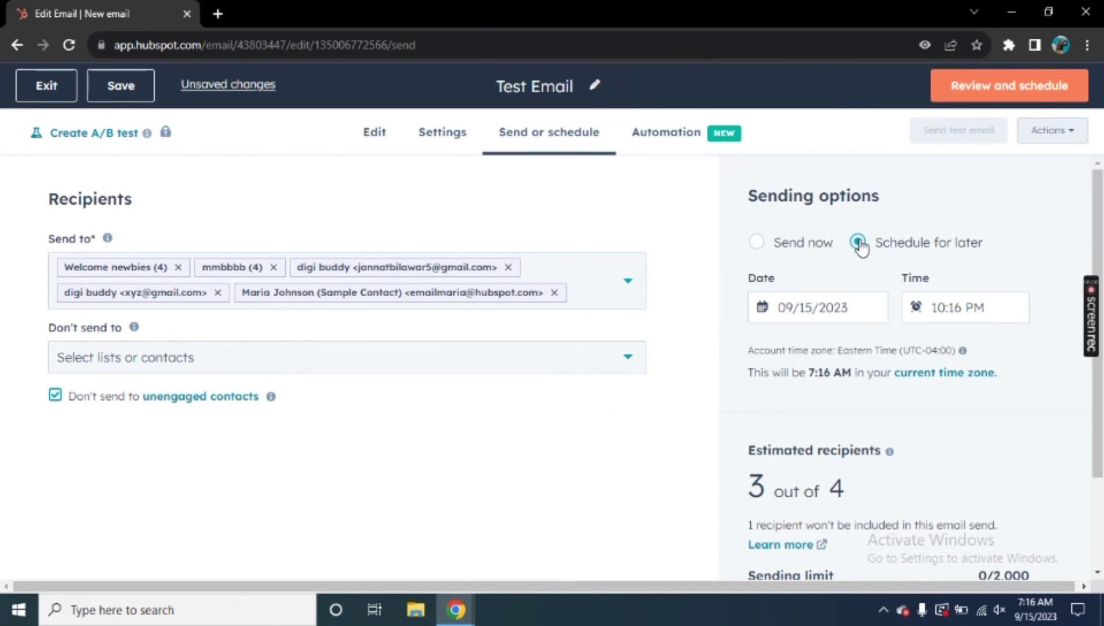
pyautogui.click(829, 307)
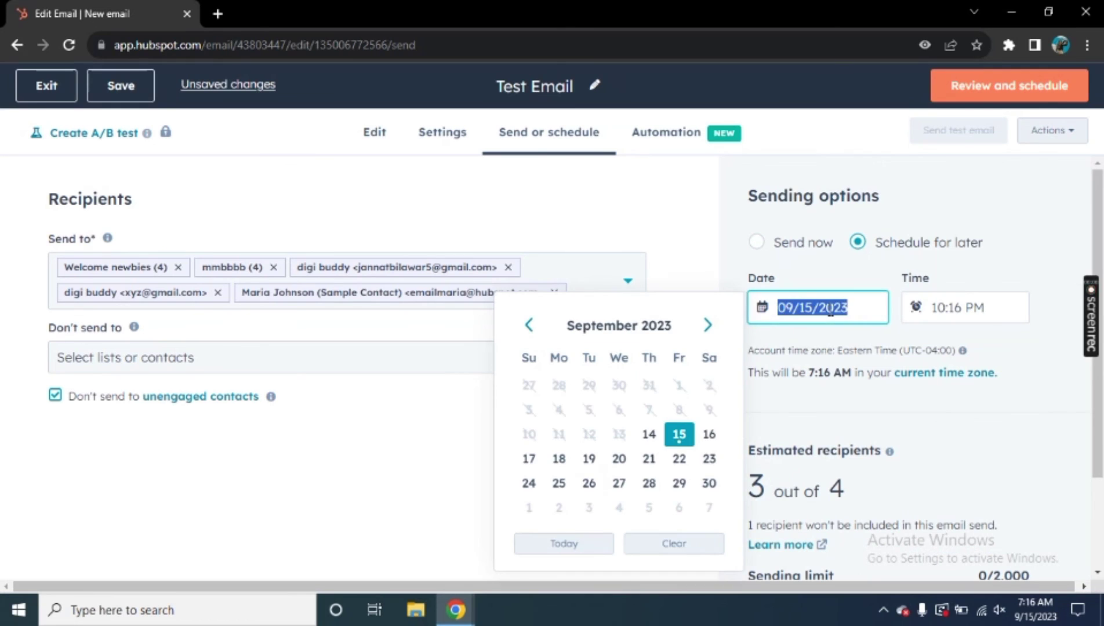
pyautogui.click(621, 460)
pyautogui.click(1005, 307)
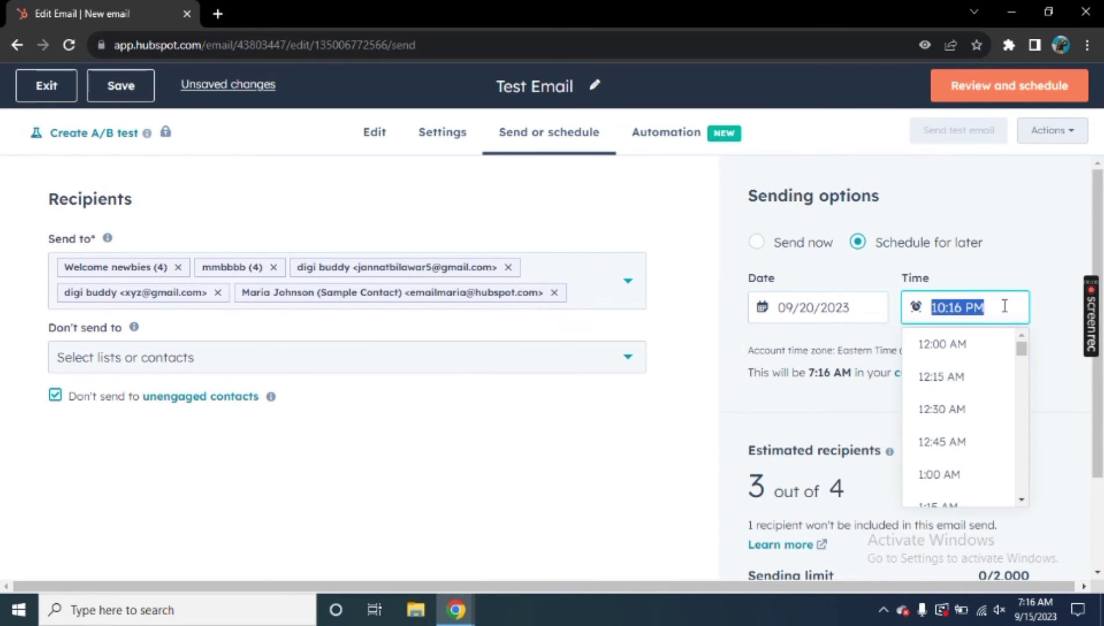
pyautogui.click(944, 381)
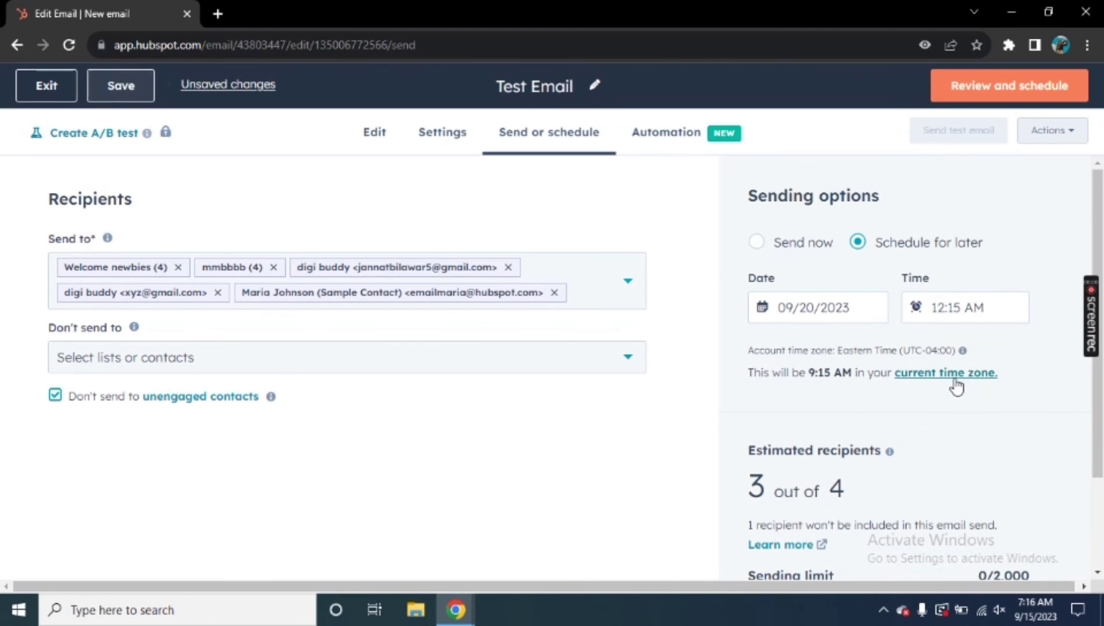
pyautogui.scroll(-2, 803, 431)
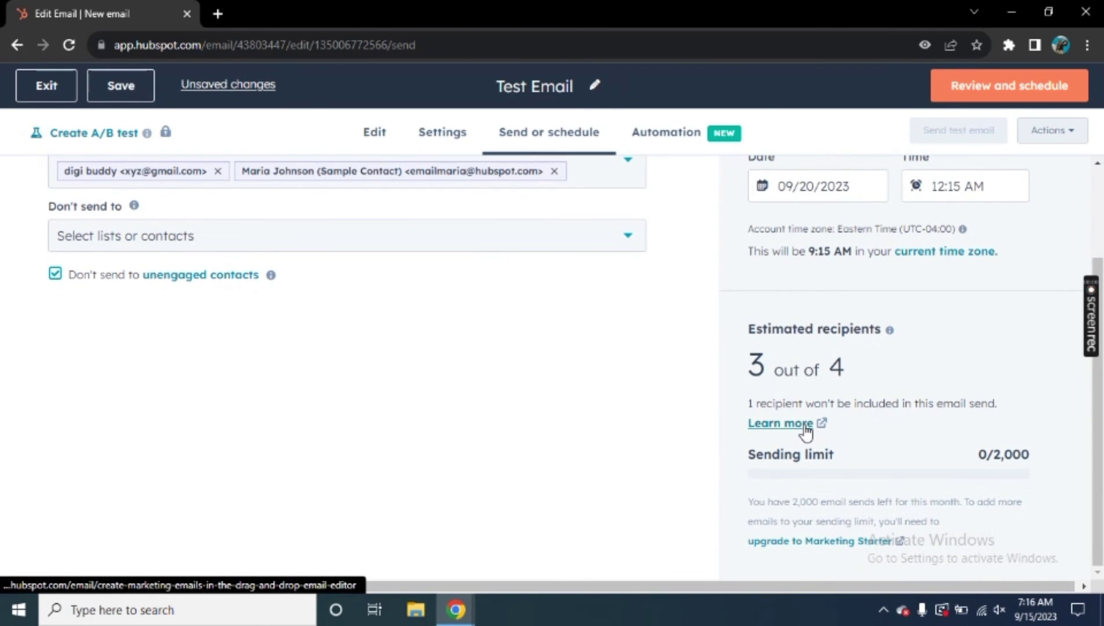
pyautogui.scroll(2, 805, 432)
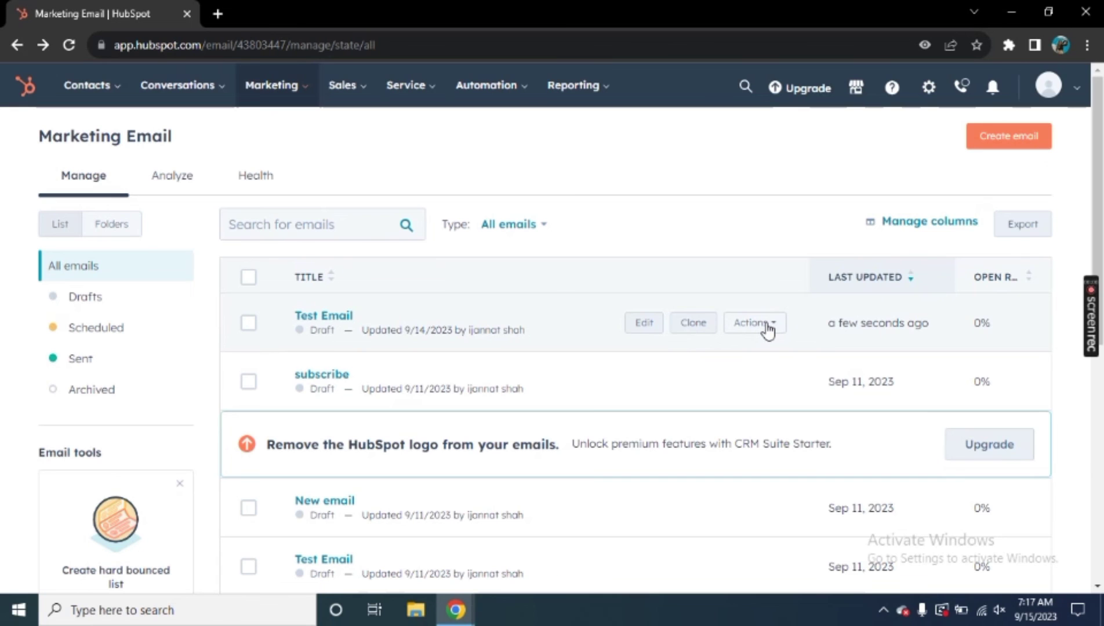
pyautogui.click(768, 329)
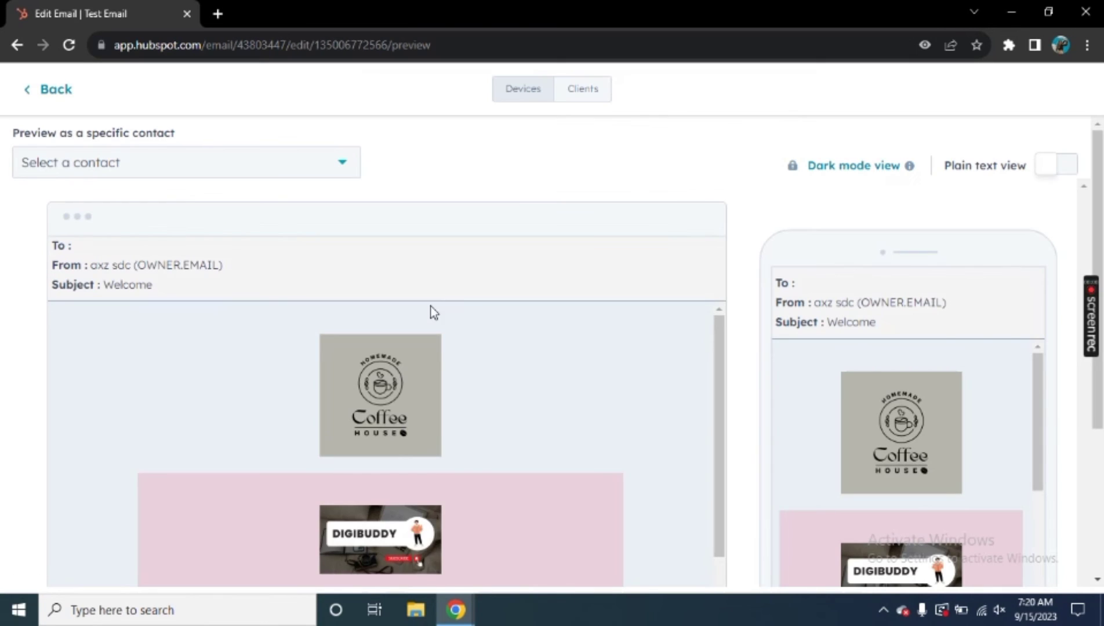
pyautogui.scroll(-10, 446, 439)
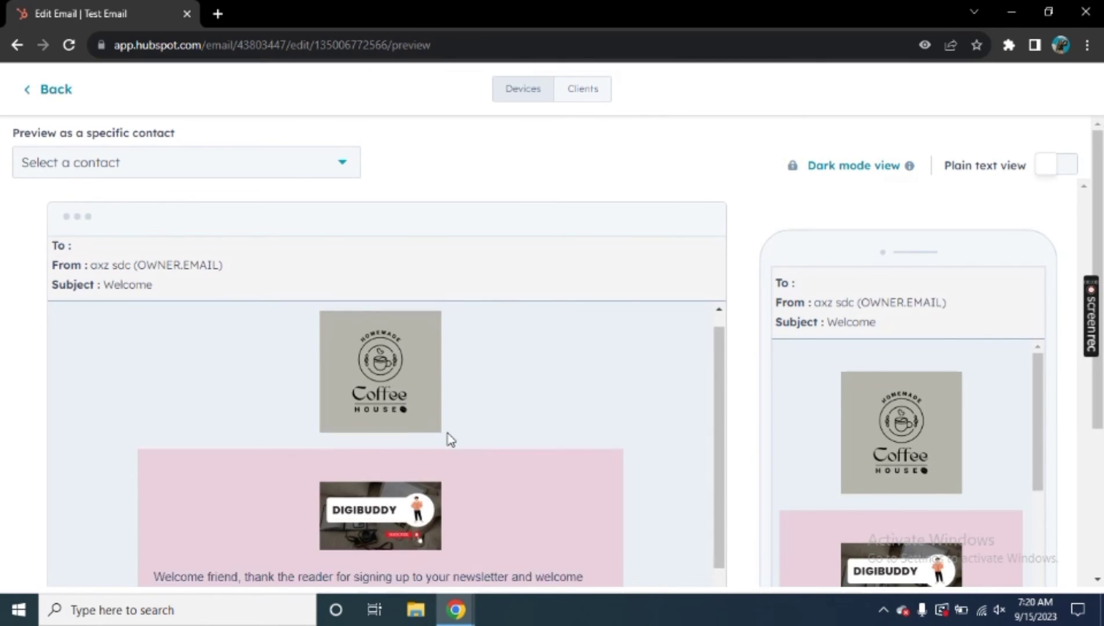
pyautogui.scroll(-3, 724, 203)
pyautogui.scroll(10, 666, 326)
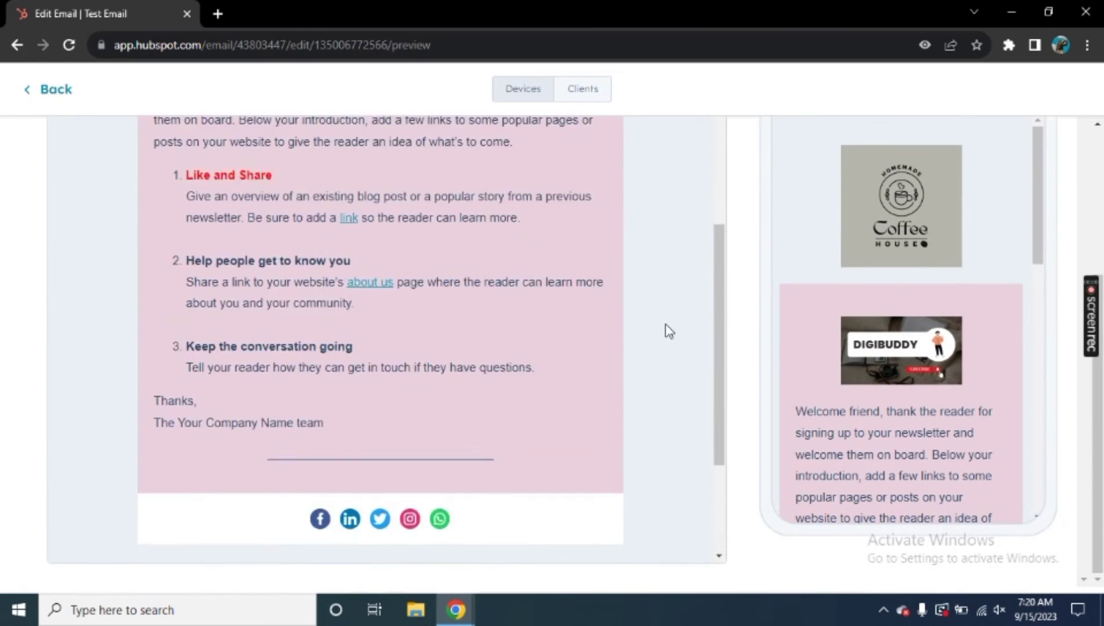
pyautogui.scroll(-10, 669, 331)
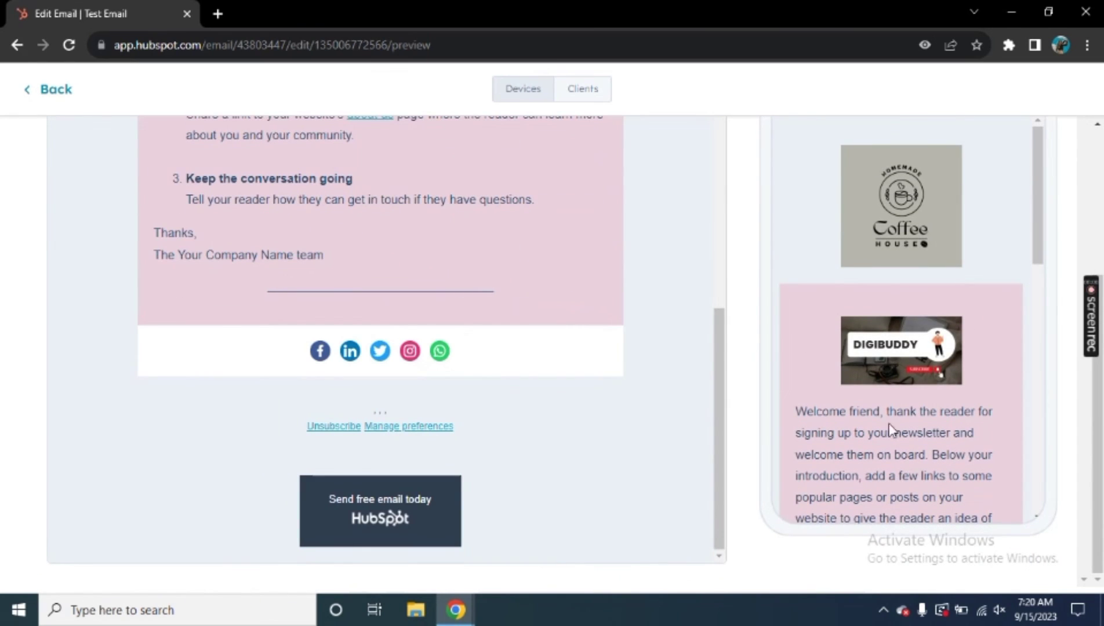
pyautogui.scroll(-10, 891, 430)
pyautogui.scroll(2, 754, 481)
pyautogui.scroll(2, 841, 464)
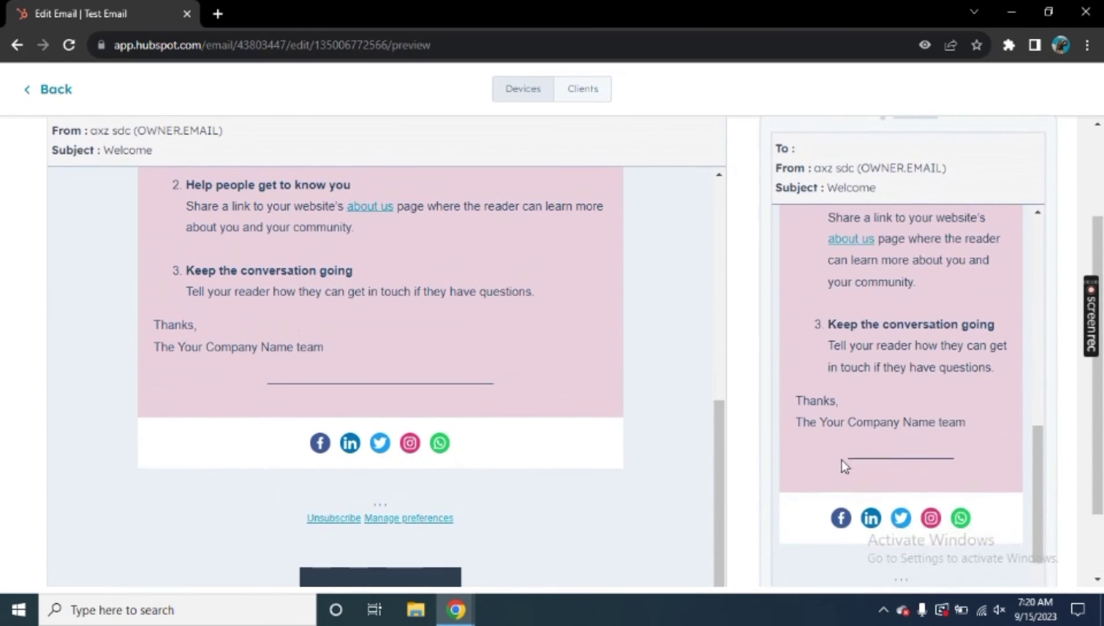
pyautogui.scroll(10, 841, 460)
pyautogui.scroll(-10, 841, 461)
pyautogui.scroll(10, 841, 461)
pyautogui.scroll(10, 509, 421)
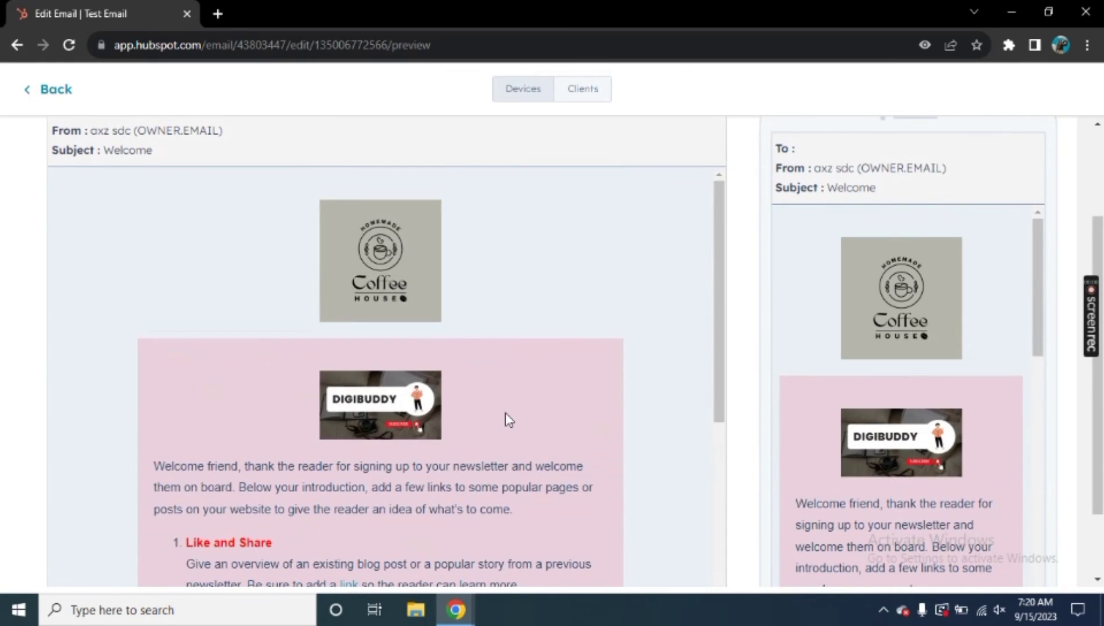